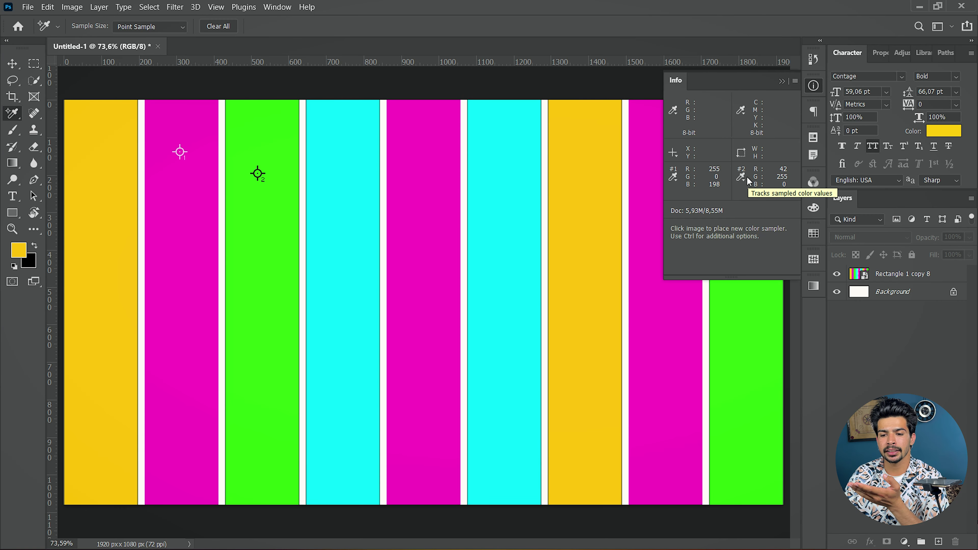
Step: Place color samplers on the first cyan, second magenta, second cyan and second yellow stripes
click(337, 184)
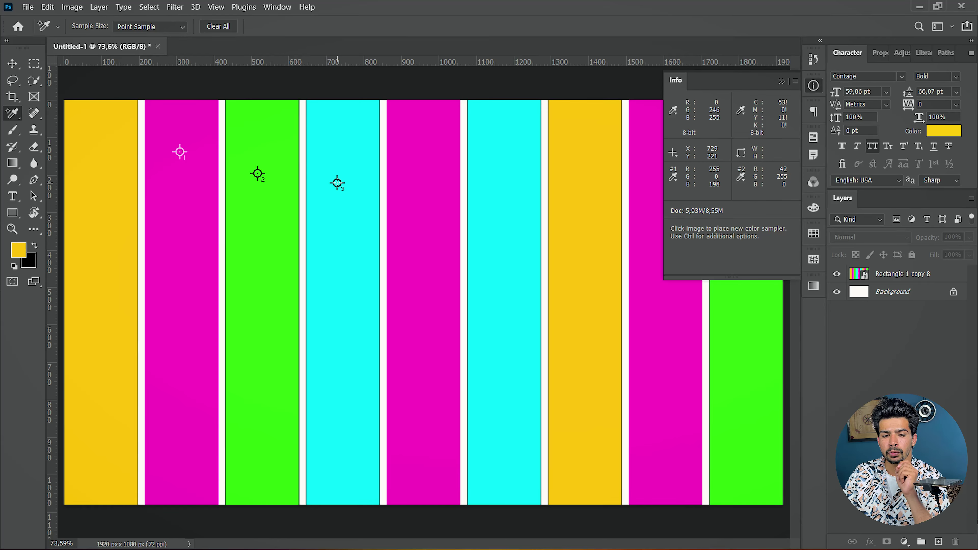
click(425, 190)
click(483, 190)
click(572, 188)
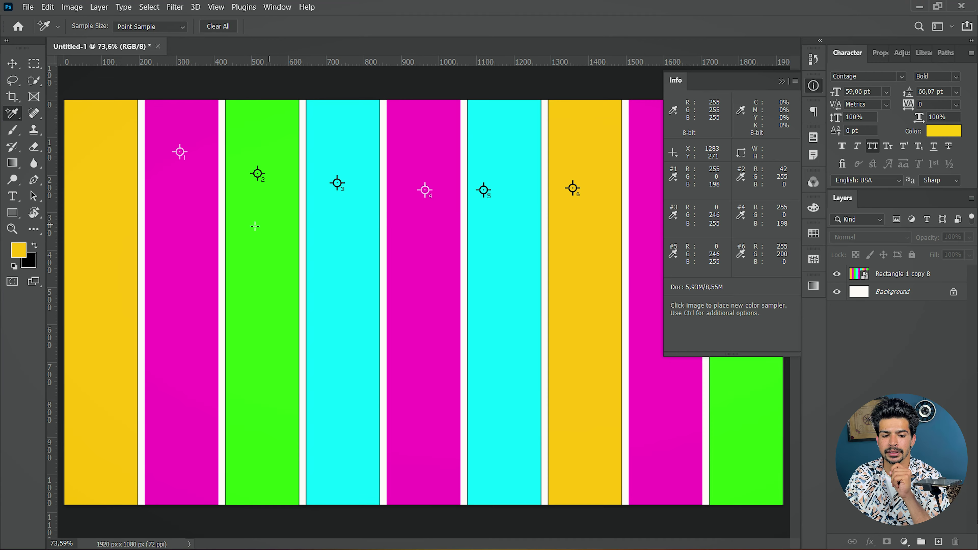
Step: Add a lower row of samplers on the magenta, green, cyan and magenta stripes, and try to place an eleventh on the second cyan stripe
click(186, 254)
click(273, 256)
click(351, 260)
click(418, 262)
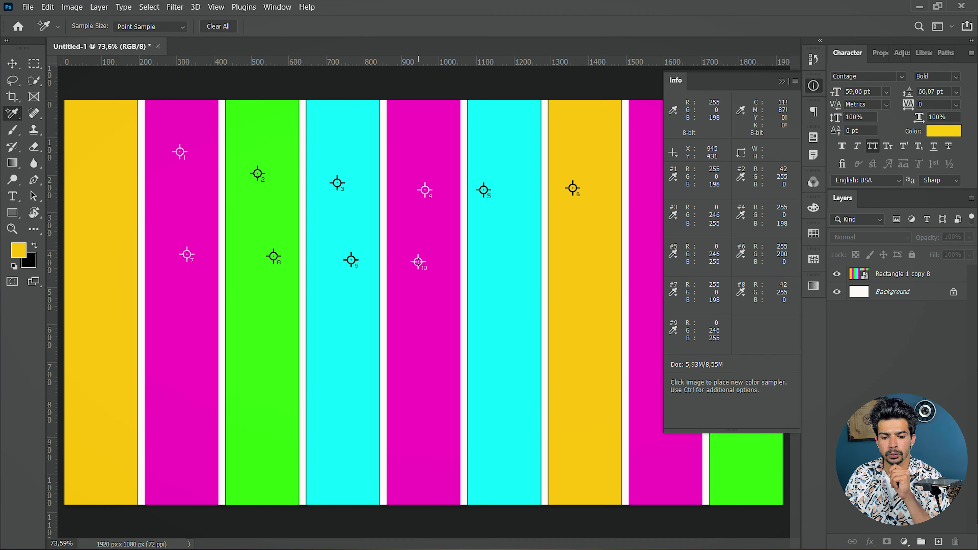
click(514, 261)
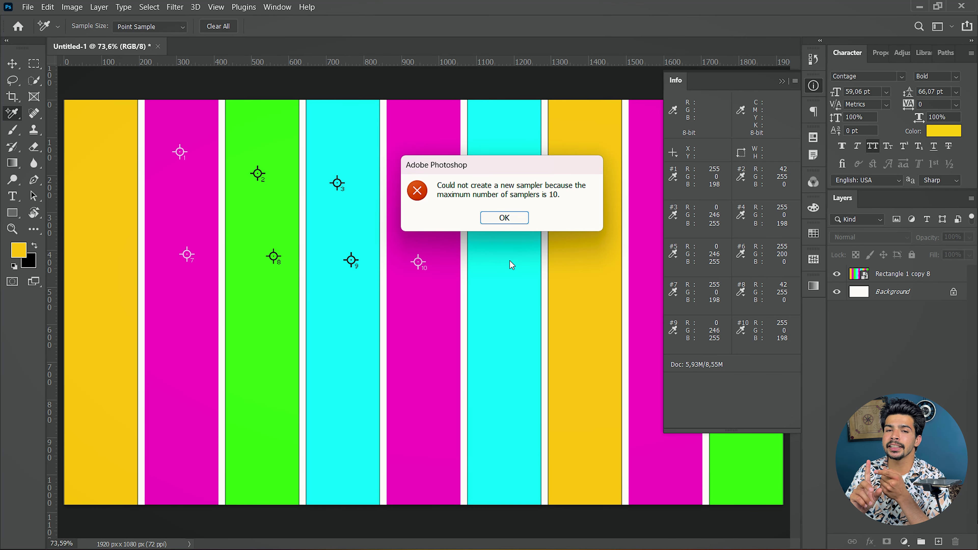
click(504, 218)
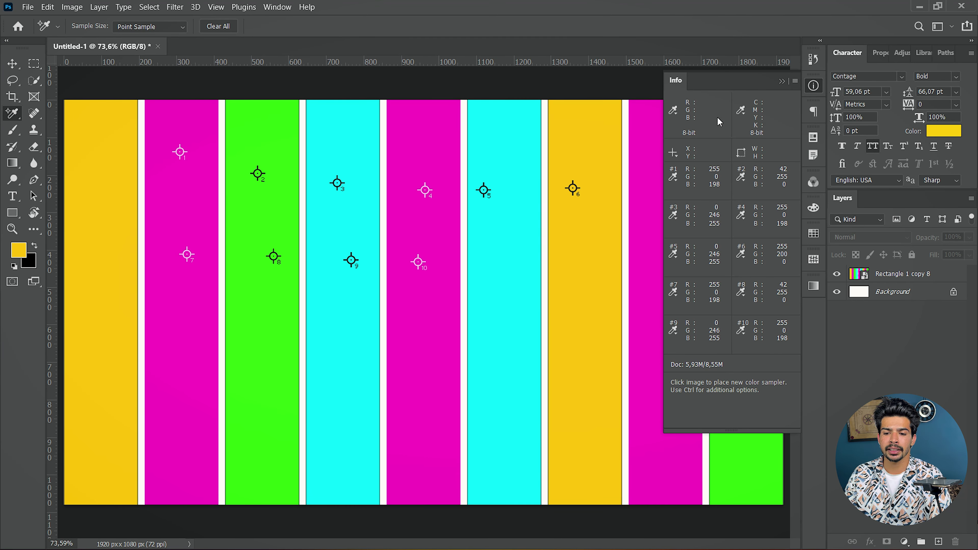
Step: Switch the first Info color readout to Web Color, the second to RGB Color, and the first back to RGB Color
click(673, 113)
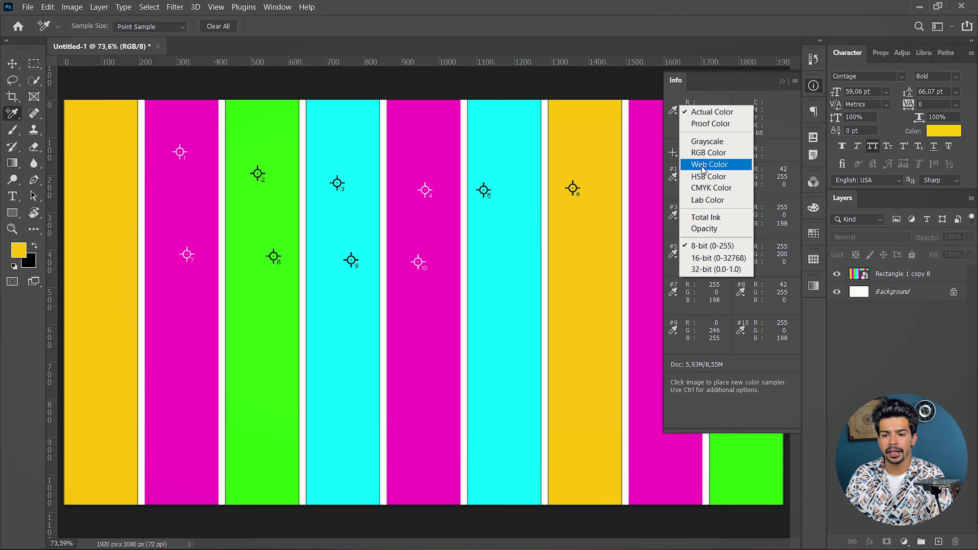
click(711, 166)
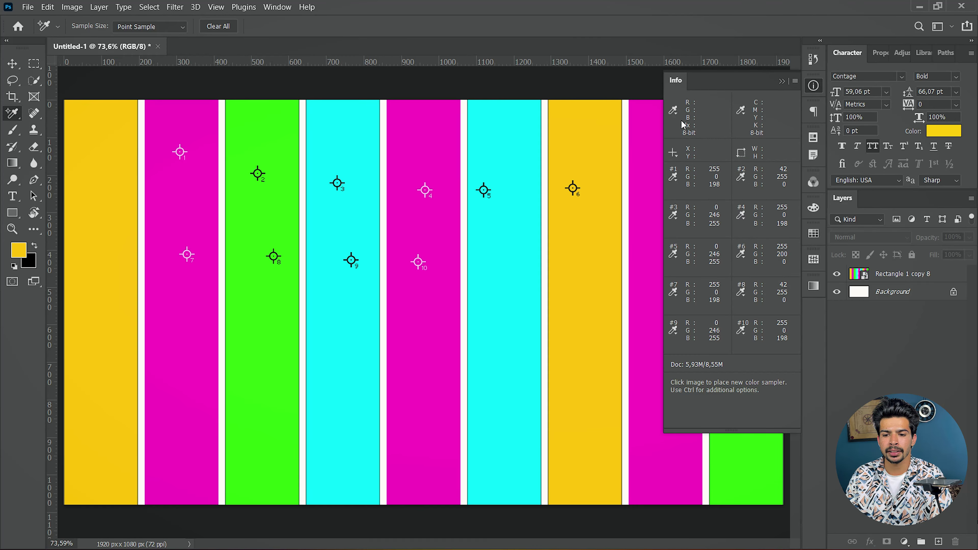
click(741, 111)
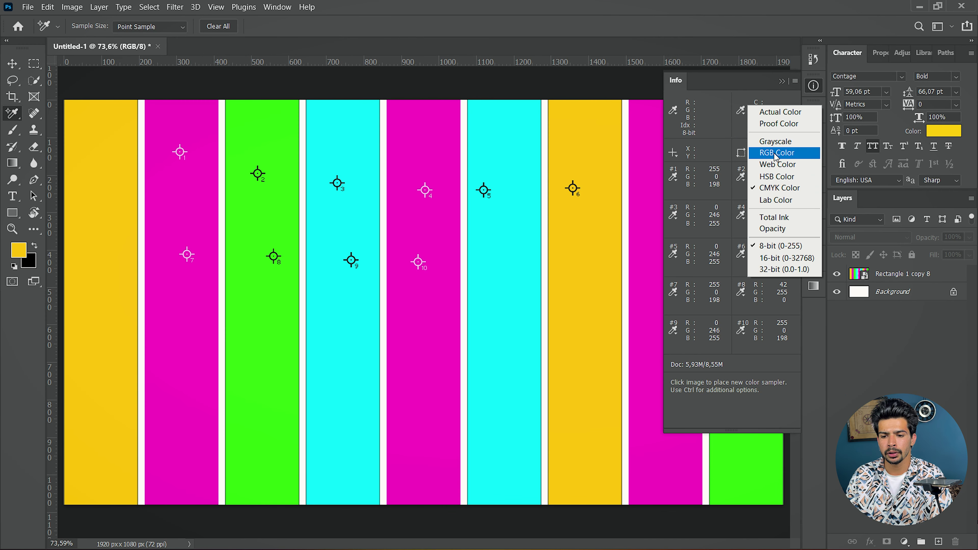
click(776, 153)
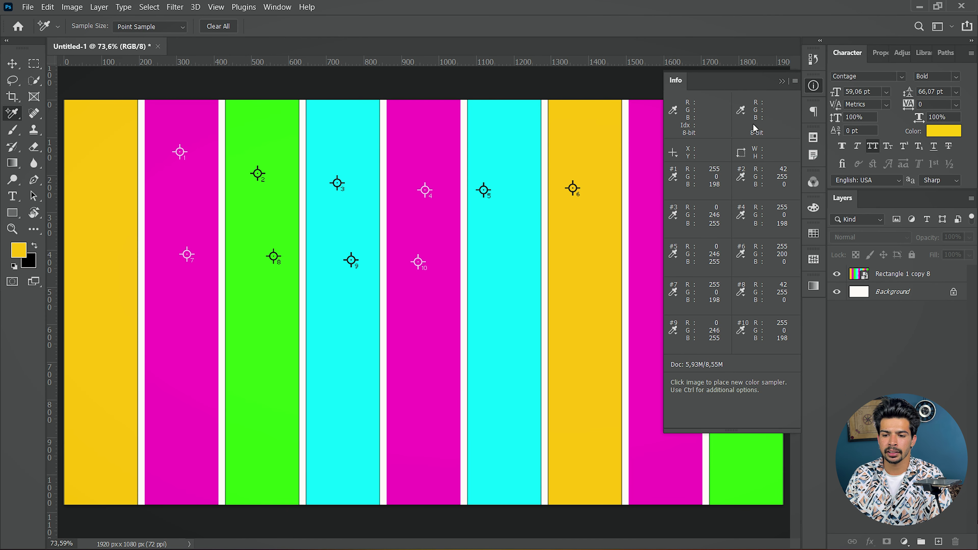
click(678, 112)
click(709, 153)
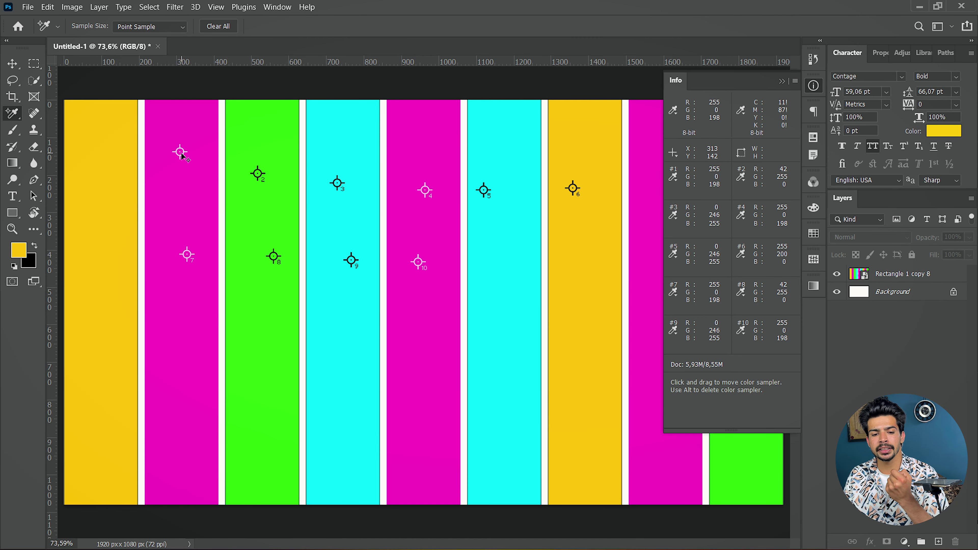
Step: Delete the upper color sampler on the first magenta stripe and all four samplers in the lower row
key(alt)
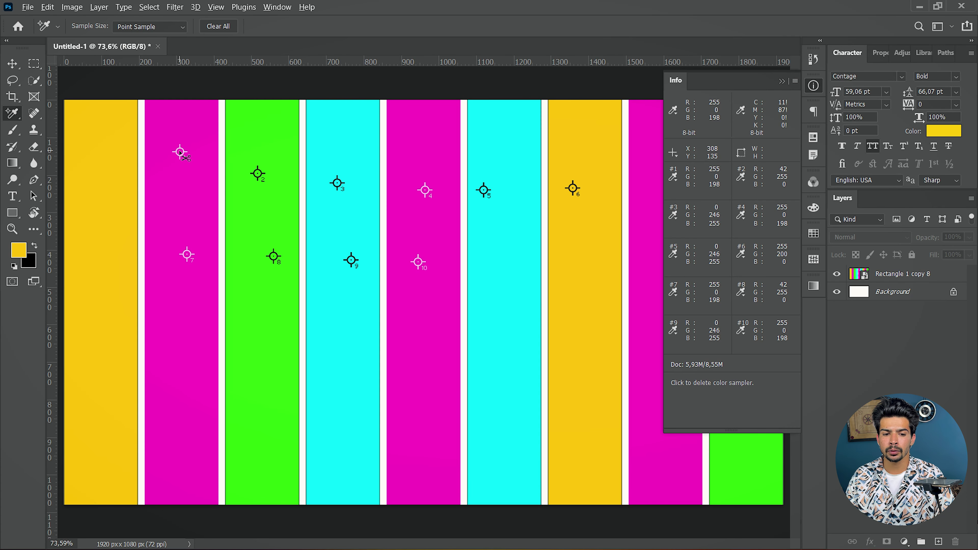
alt+click(180, 152)
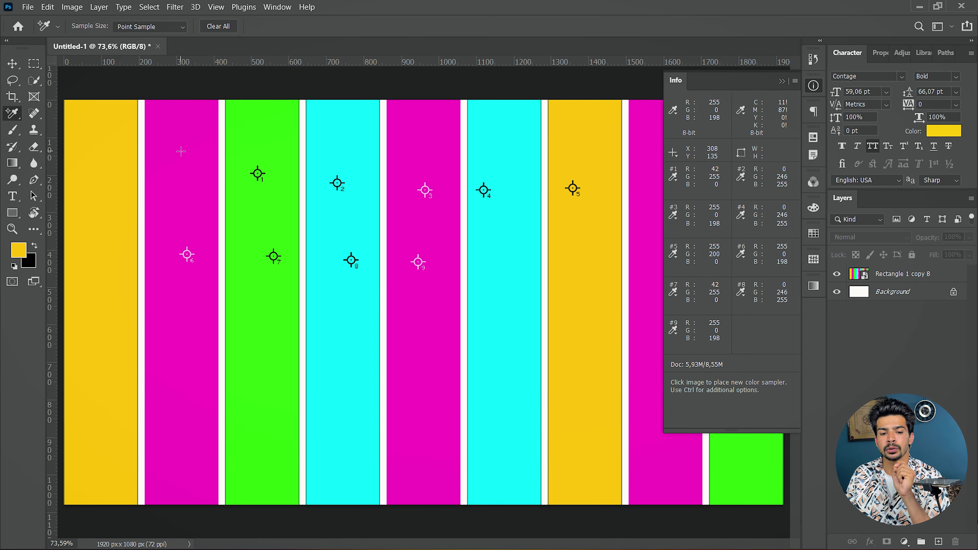
key(alt)
alt+click(273, 256)
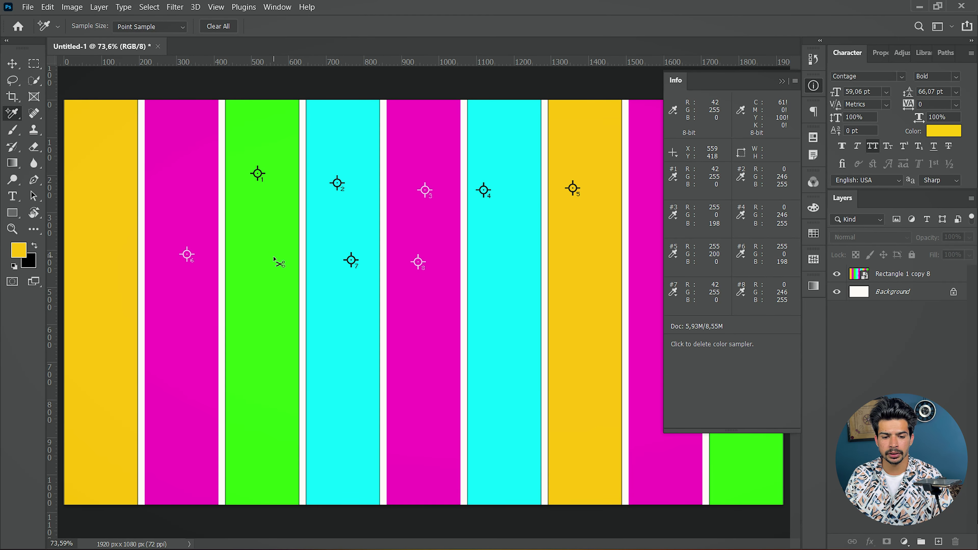
alt+click(350, 260)
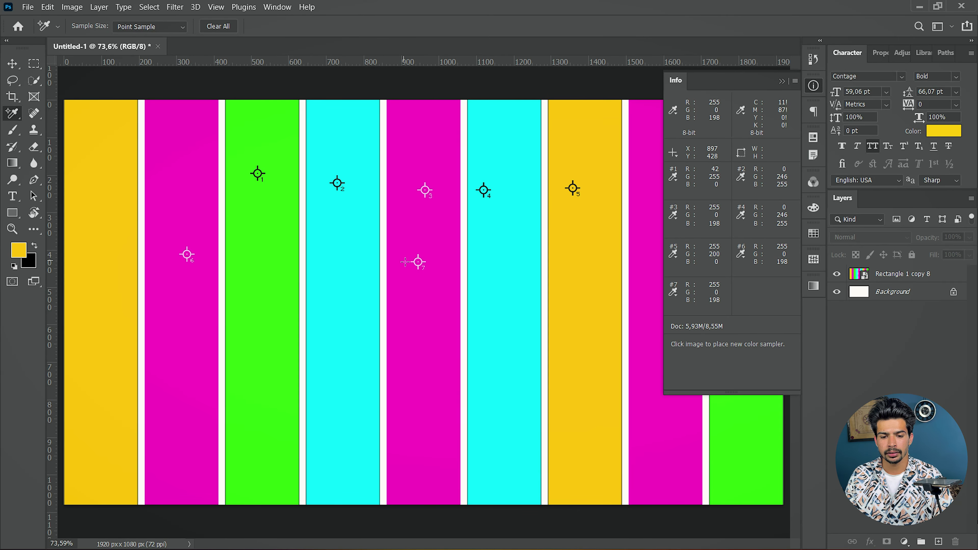
alt+click(418, 262)
alt+click(187, 254)
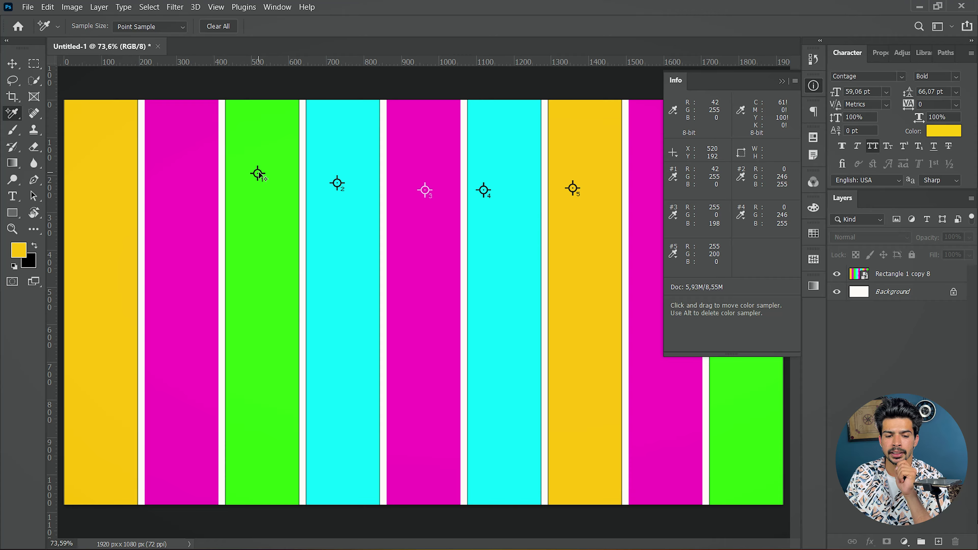
Step: Move the green stripe's color sampler onto the first magenta stripe, and clear all remaining samplers
drag(258, 175, 176, 173)
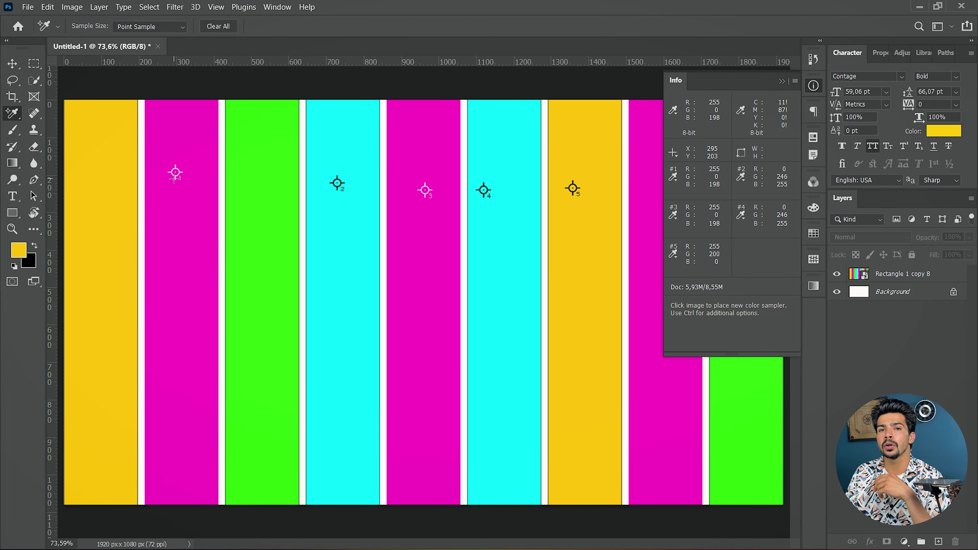
click(224, 26)
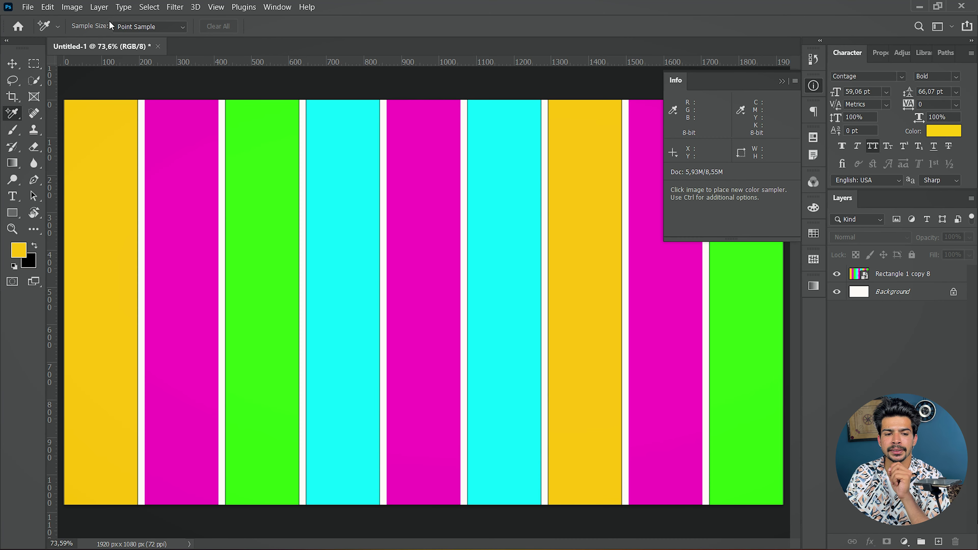
click(138, 25)
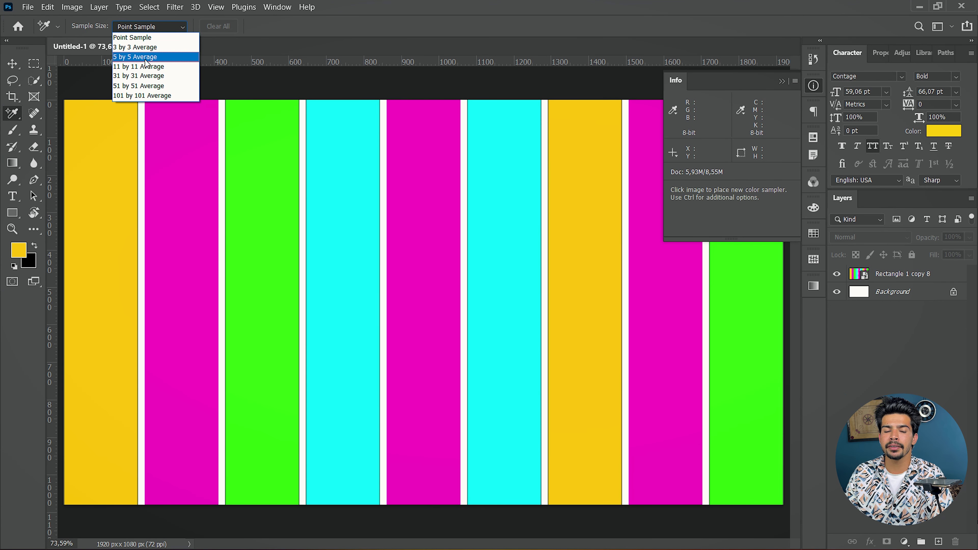
click(173, 29)
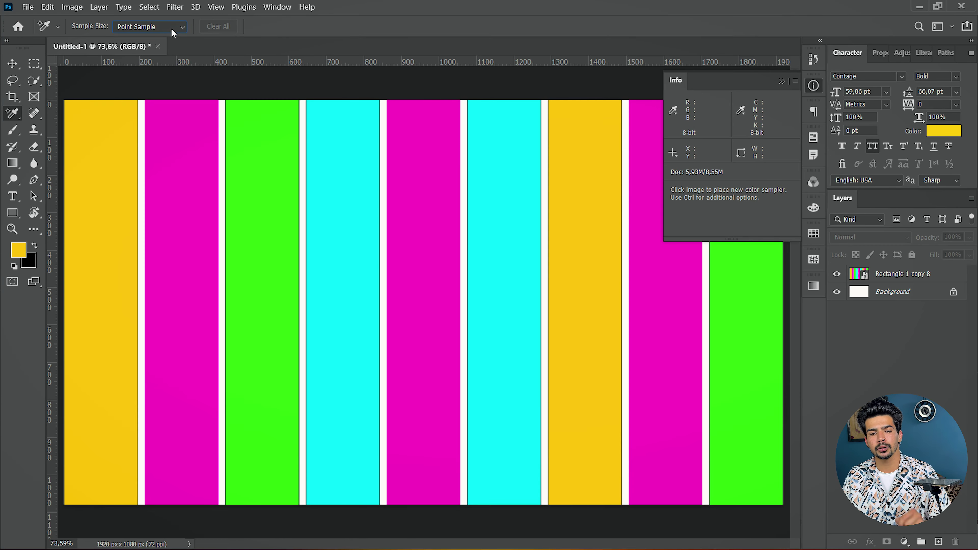
Step: Measure the upper green rectangle's width in both directions with the Ruler tool, clearing the line in between, and measure its height
right_click(12, 113)
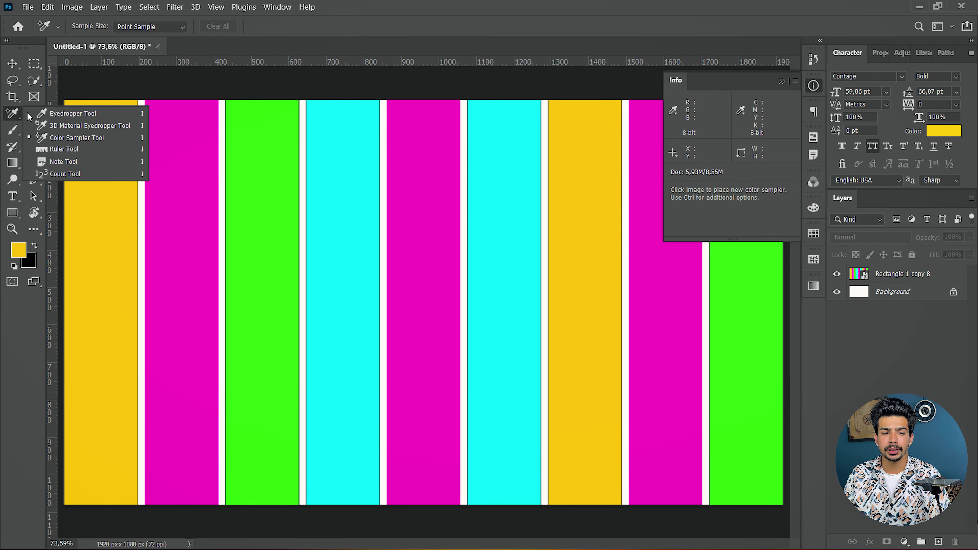
click(64, 149)
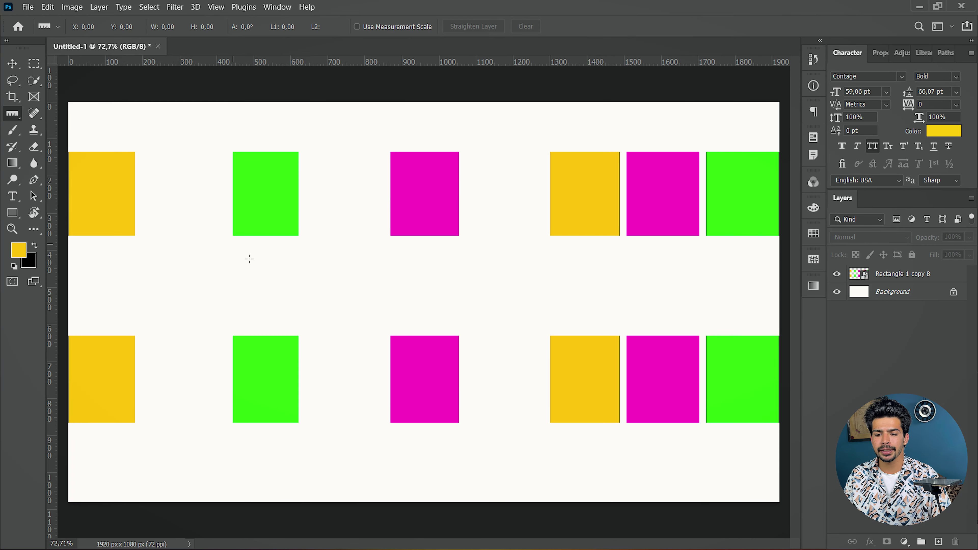
scroll(258, 166, up, 3)
scroll(259, 166, up, 1)
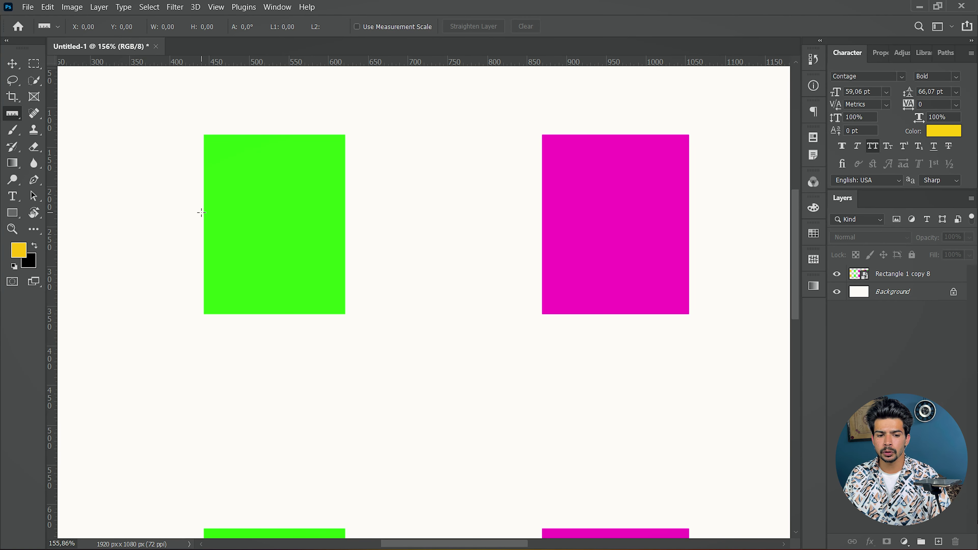
drag(204, 205, 345, 205)
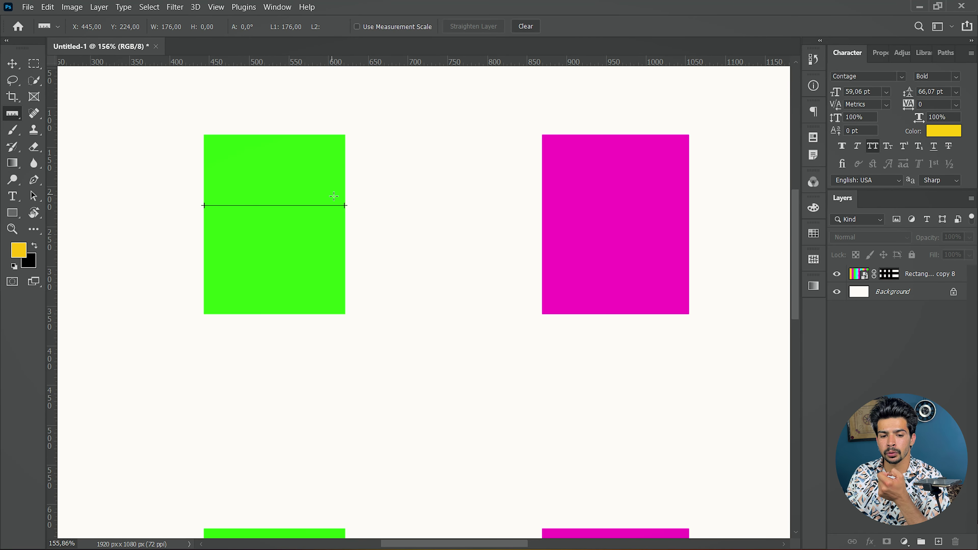
click(526, 25)
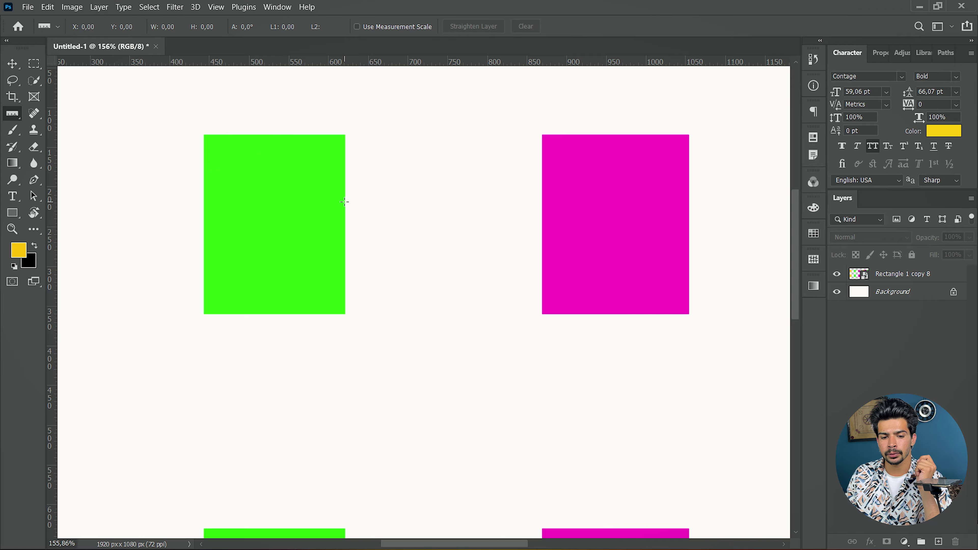
drag(344, 201, 203, 201)
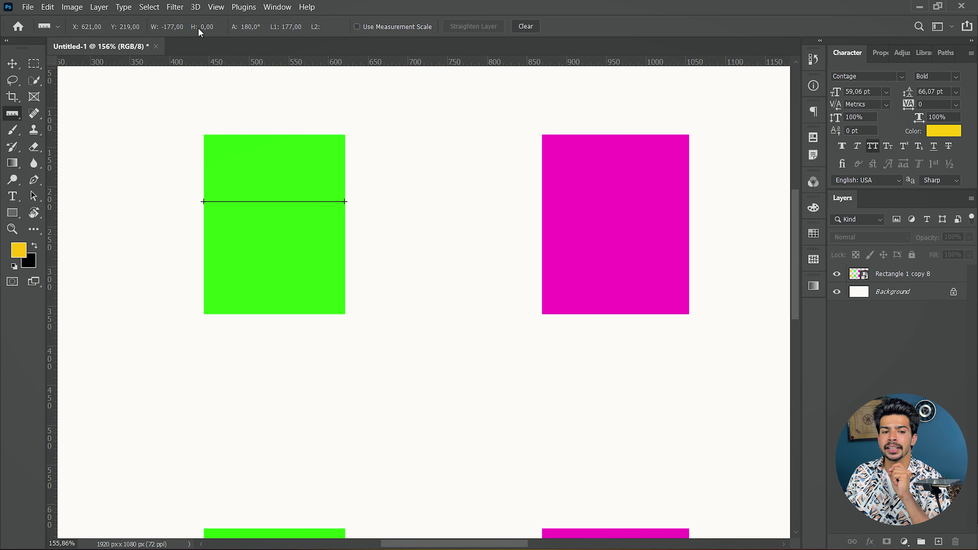
drag(266, 134, 268, 314)
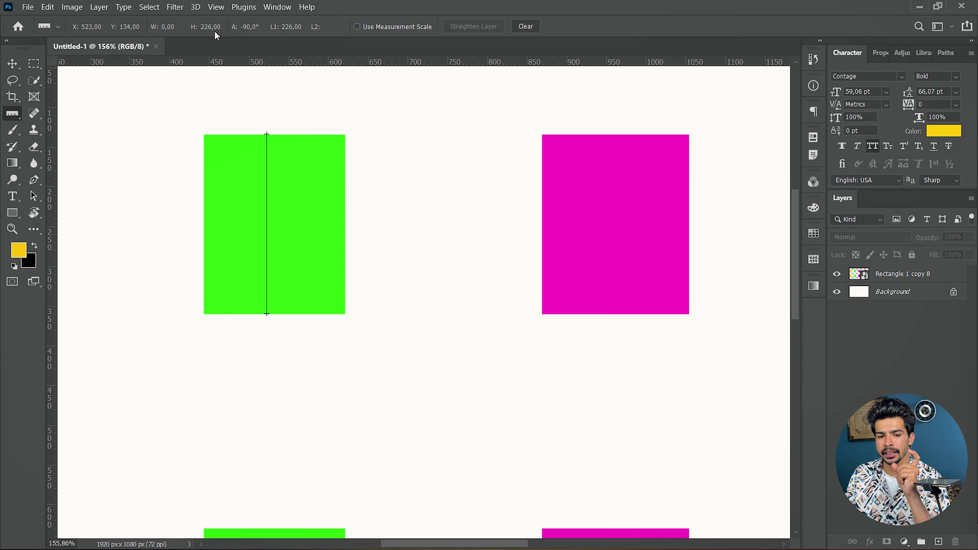
Step: Move the vertical ruler line onto the upper magenta rectangle and extend its lower end to the top edge of the magenta rectangle below
drag(267, 198, 567, 197)
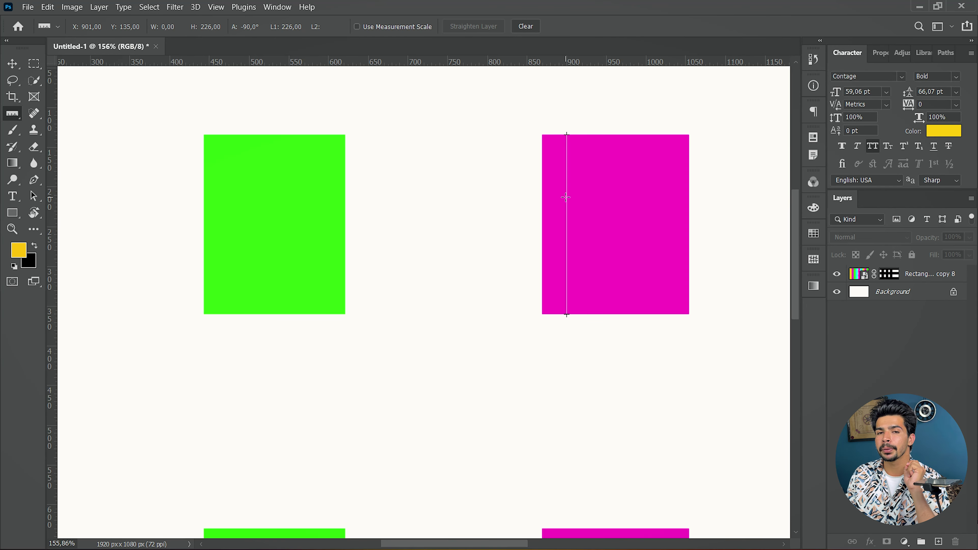
drag(567, 315, 568, 525)
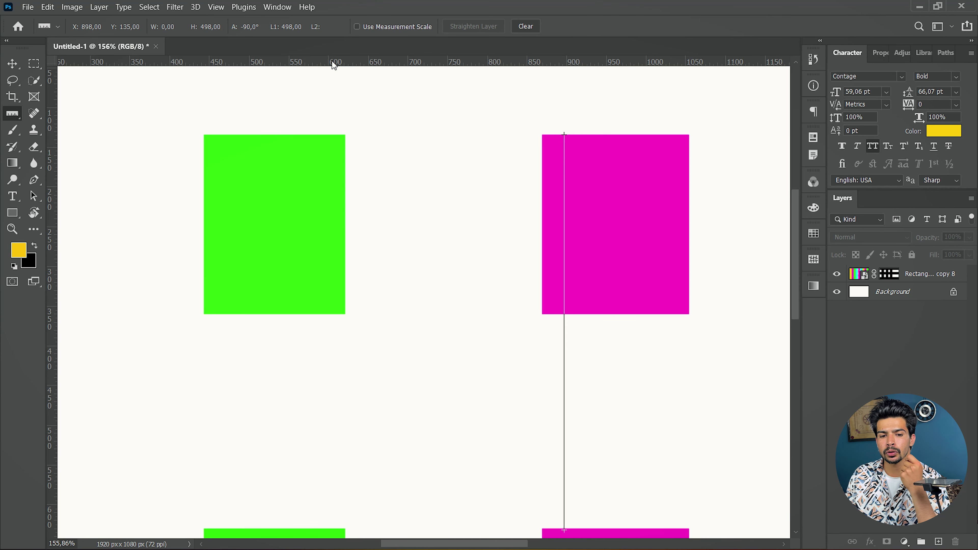
Step: Change the ruler units to inches and centimeters, and set them back to pixels
right_click(345, 63)
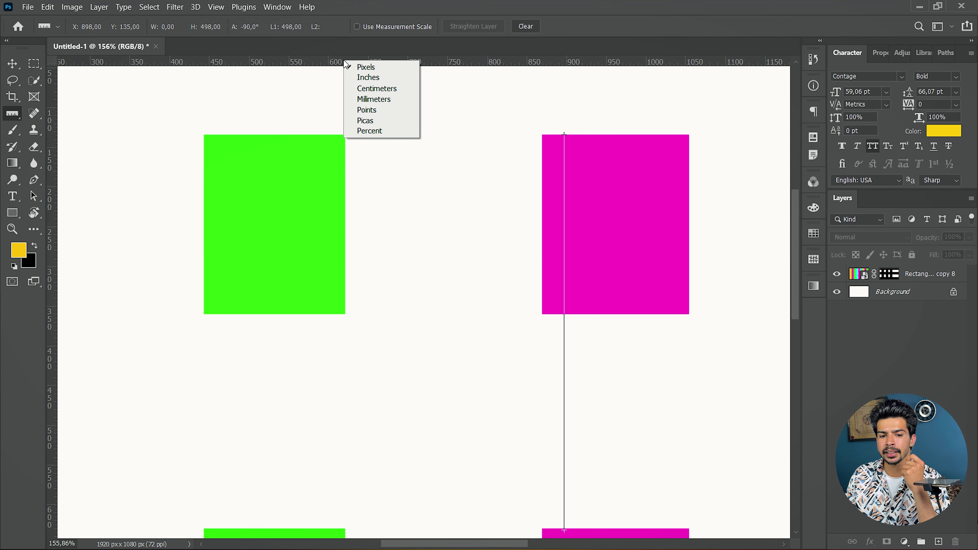
click(379, 78)
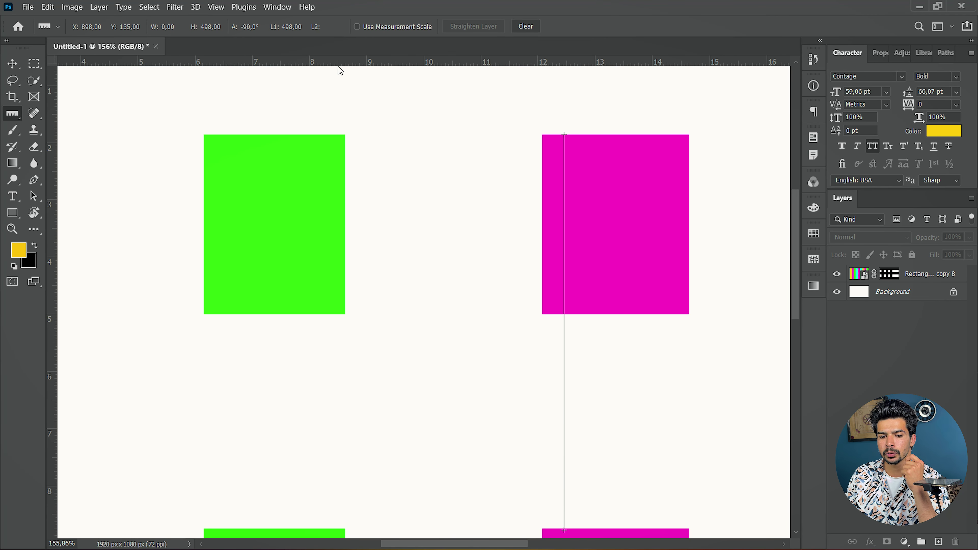
right_click(341, 63)
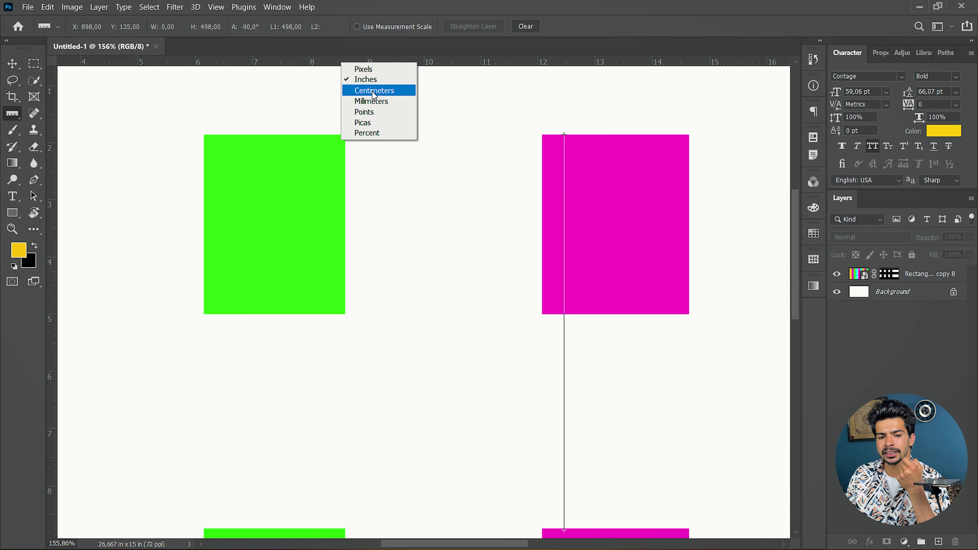
click(374, 91)
right_click(388, 65)
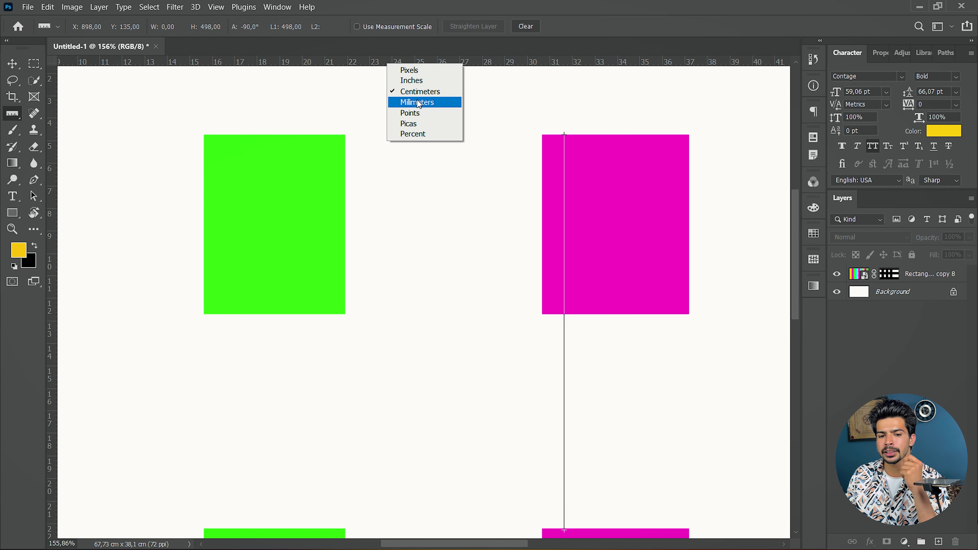
click(411, 73)
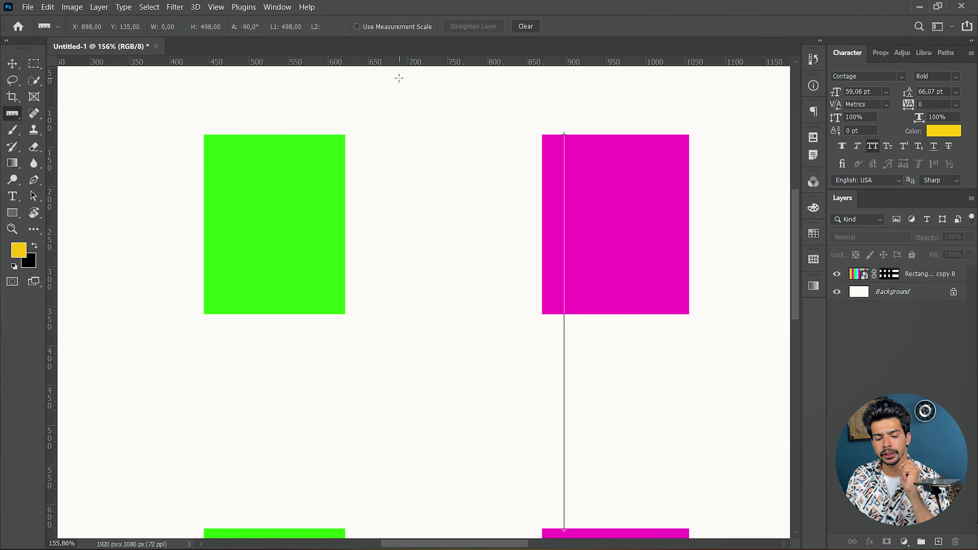
Step: Hide the document rulers and show them again
key(ctrl+r)
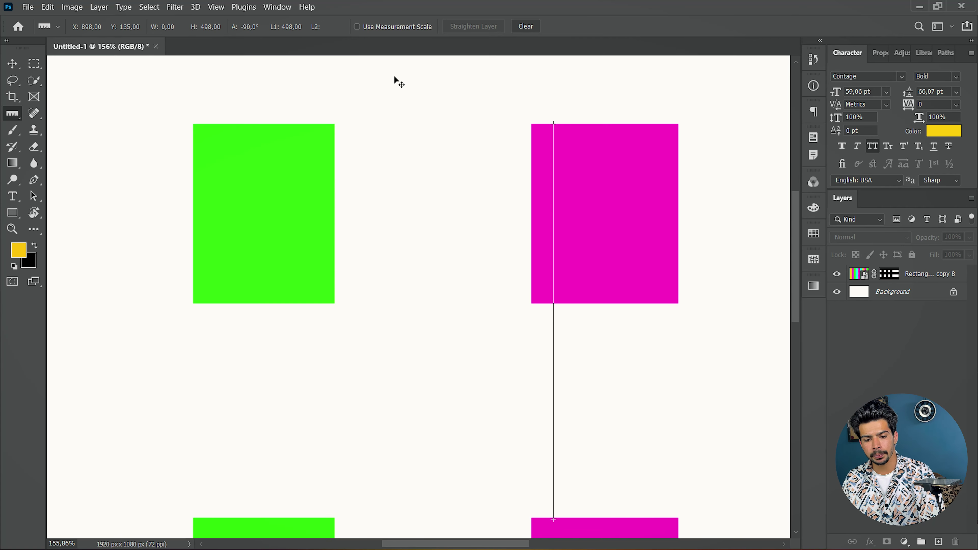
key(ctrl+r)
key(ctrl+r)
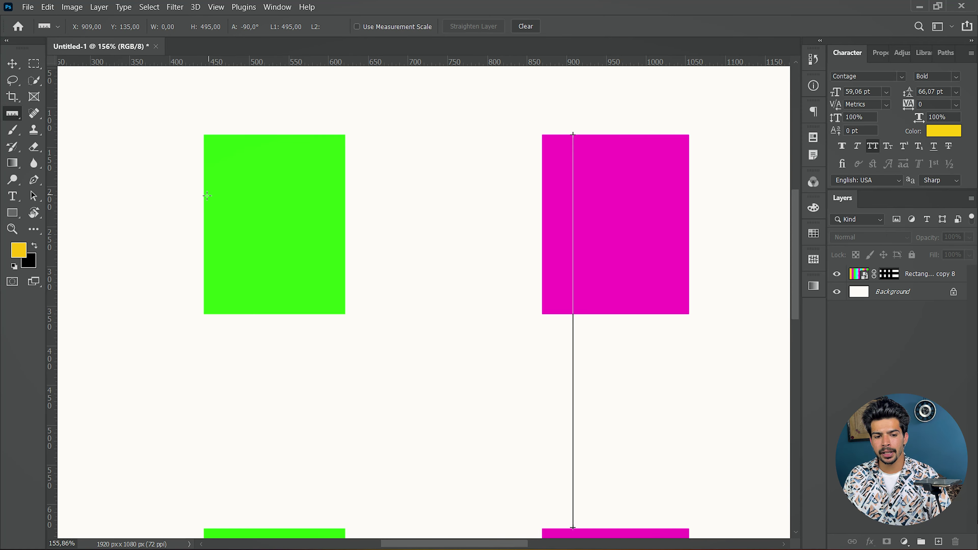
Step: Measure an angle with two ruler legs meeting at the upper green rectangle's top edge, drawing the first leg at 45°
drag(203, 211, 279, 127)
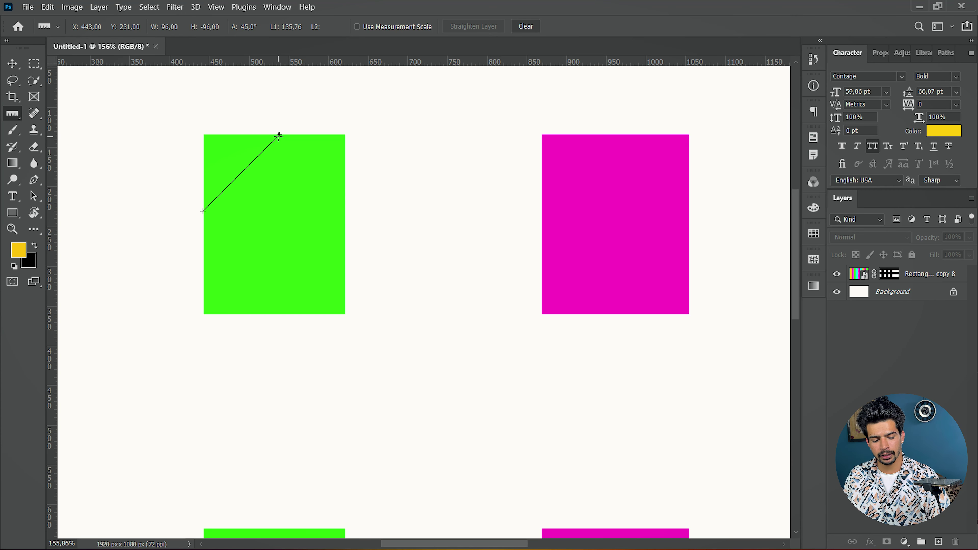
drag(280, 136, 361, 248)
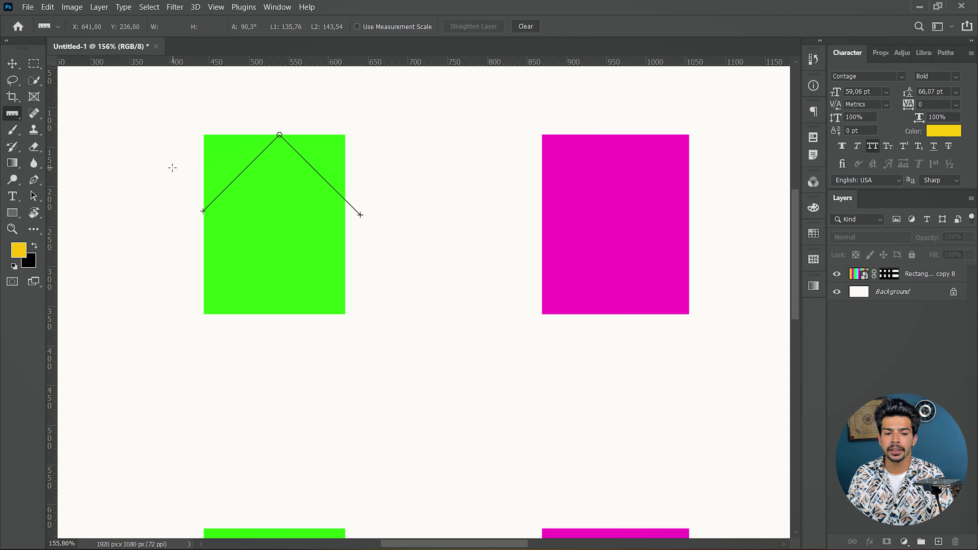
Step: Draw a rising ruler line of about 34° across the upper green rectangle's corner and straighten the Rectangle 1 copy 8 layer to it
drag(162, 176, 266, 114)
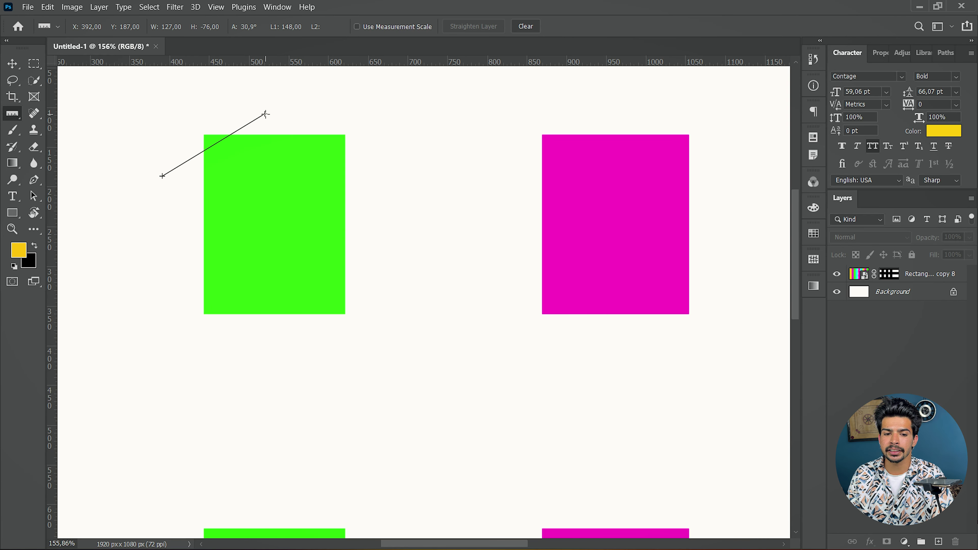
drag(161, 192, 286, 108)
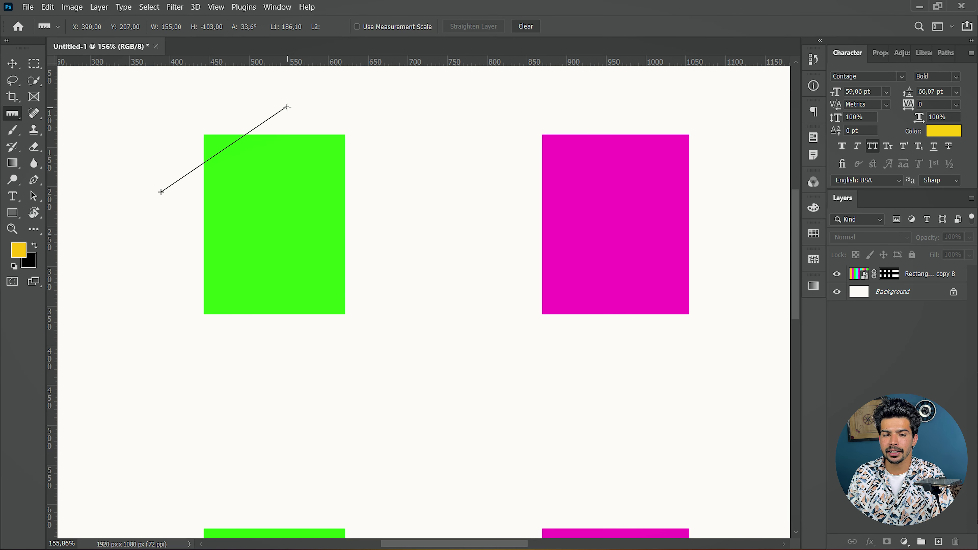
click(916, 277)
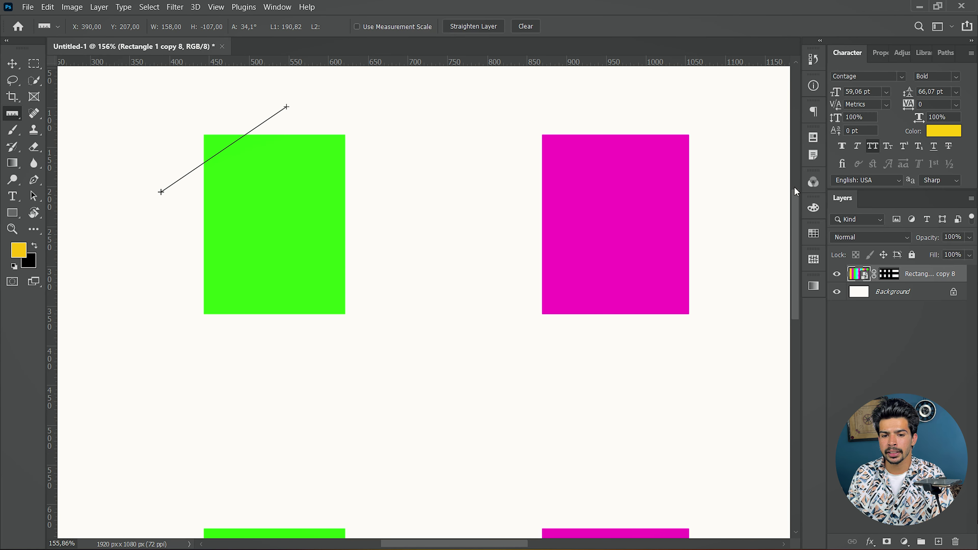
click(471, 27)
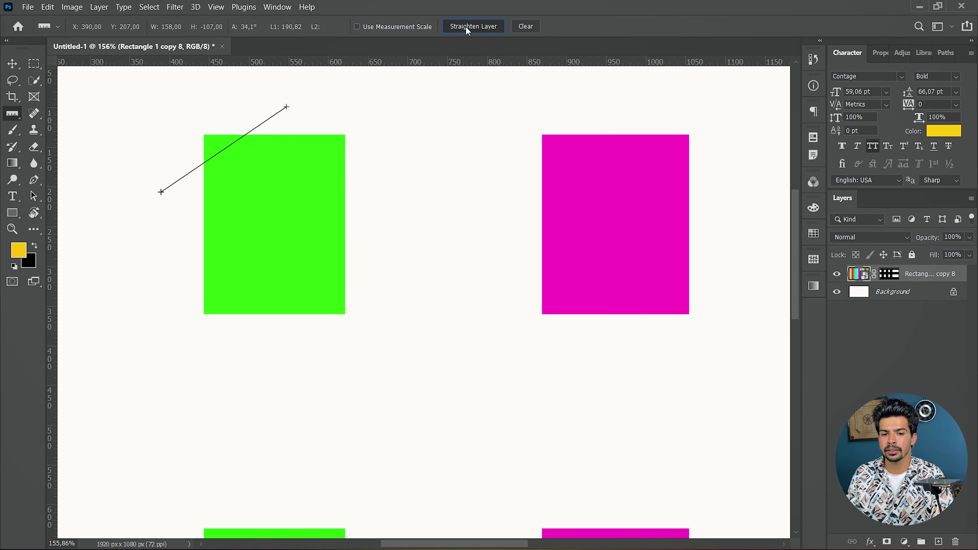
Step: Draw a ruler line along the top edge of the tilted green rectangle and straighten the layer to that line
scroll(353, 266, down, 5)
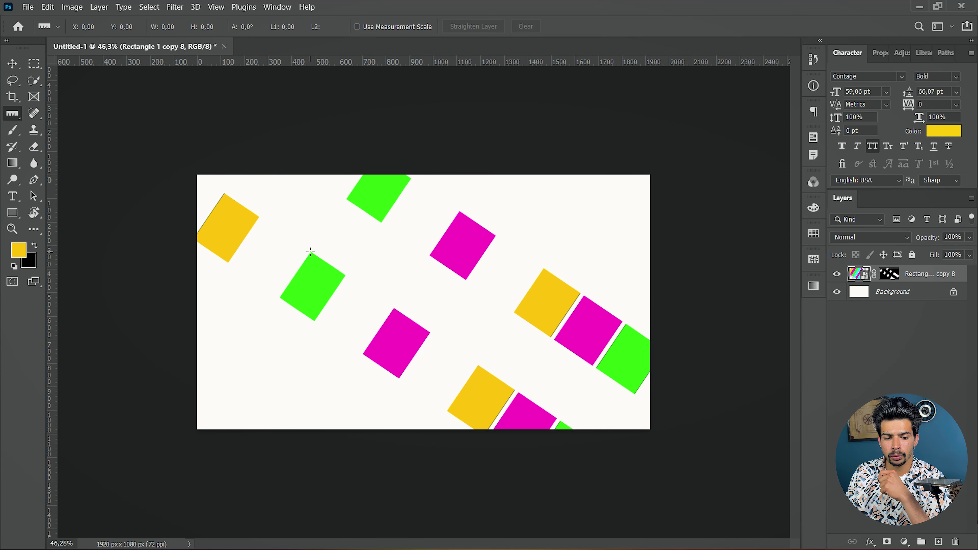
drag(311, 251, 345, 275)
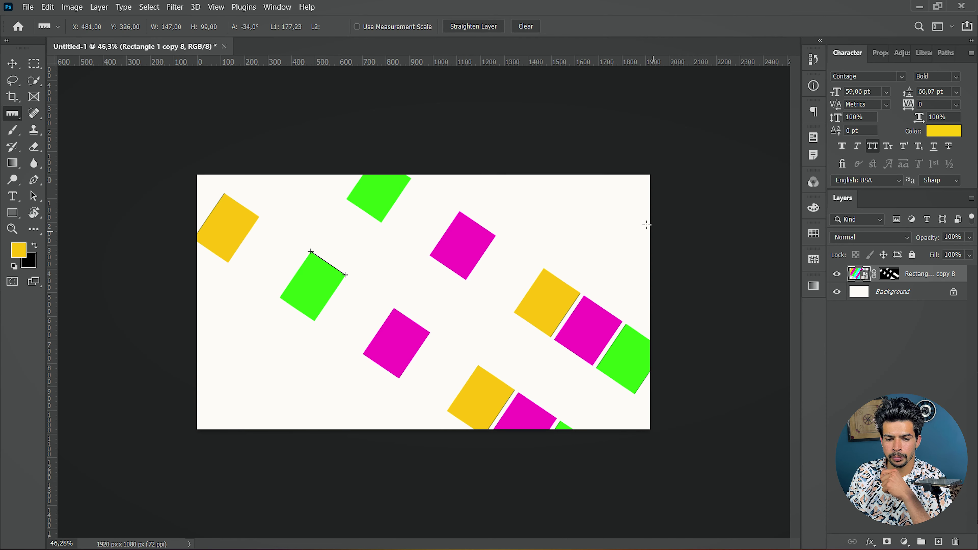
click(470, 23)
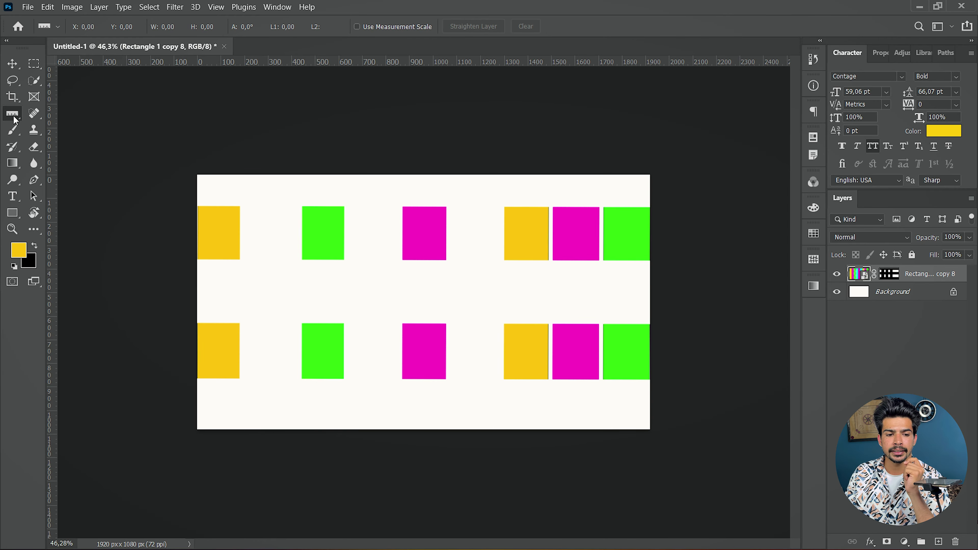
Step: Place a note reading "color change this pixel" on the upper green rectangle and set its color to bright red
drag(12, 114, 68, 166)
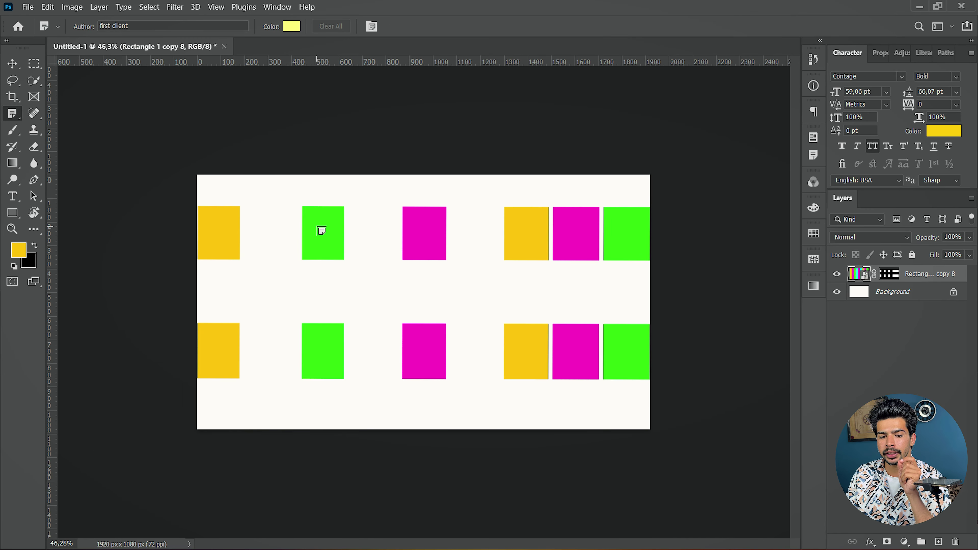
click(321, 231)
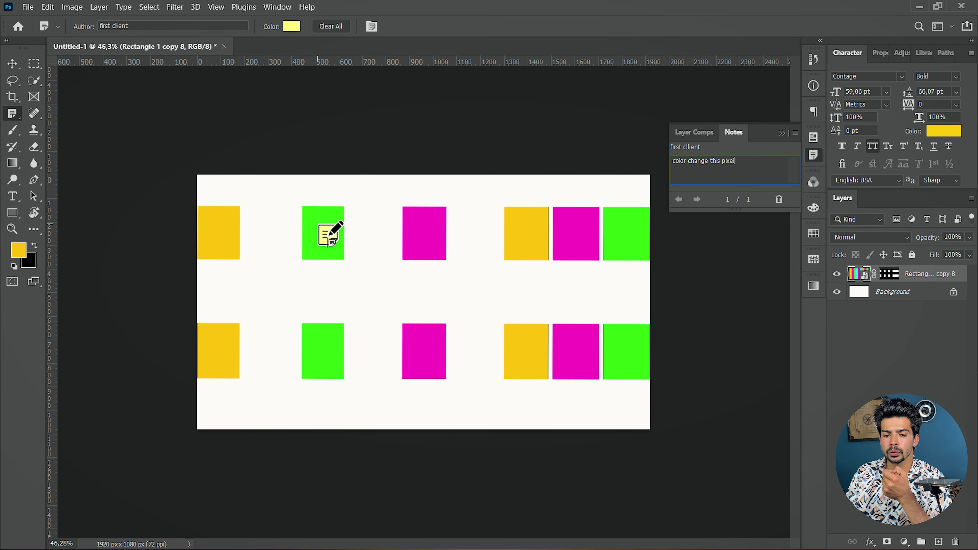
click(293, 27)
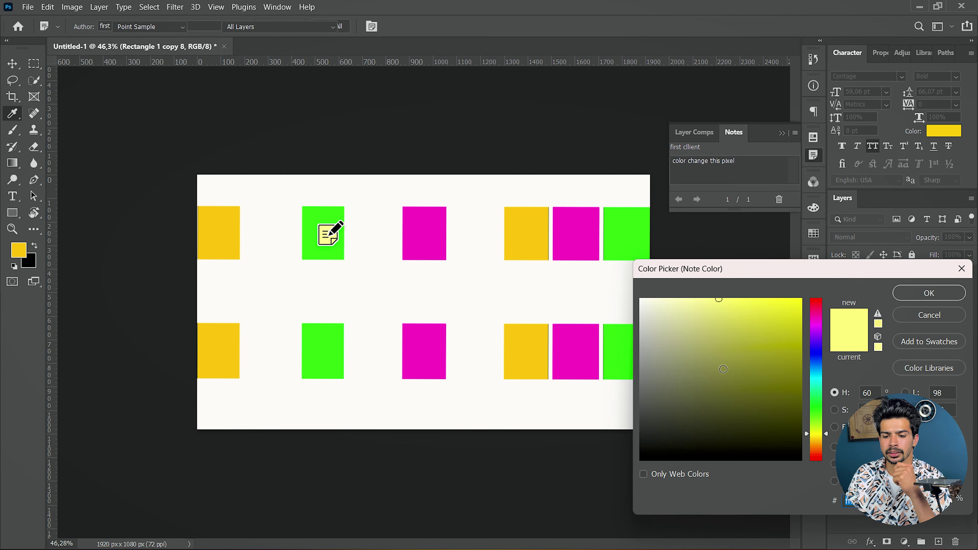
click(816, 300)
click(800, 300)
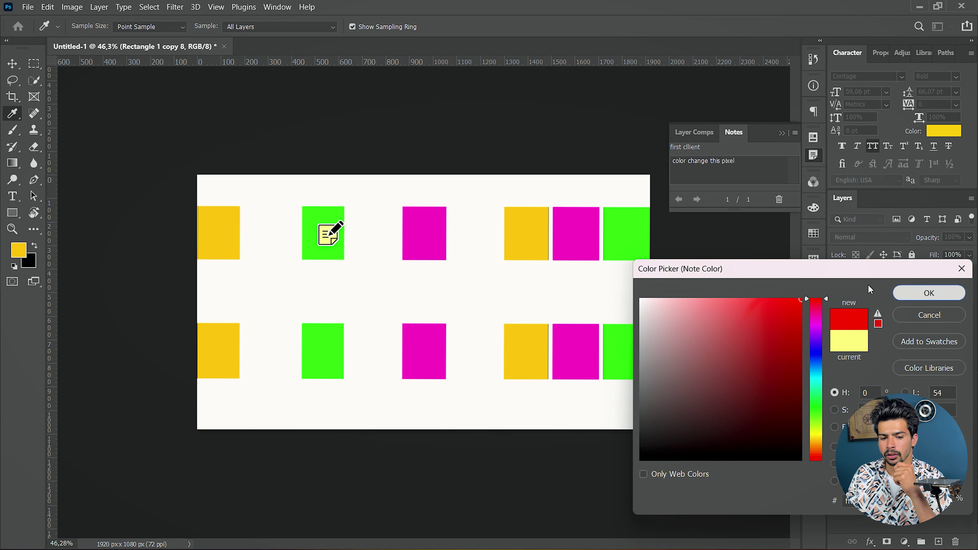
click(925, 293)
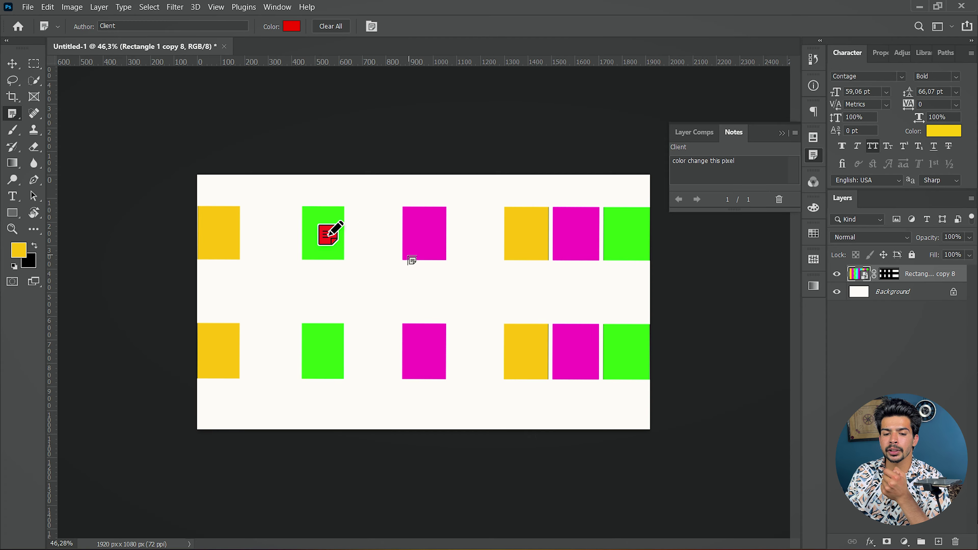
Step: Add a second note on the lower green rectangle, set its color to purple and enter the text "hdfahkdbfkjadb"
click(322, 350)
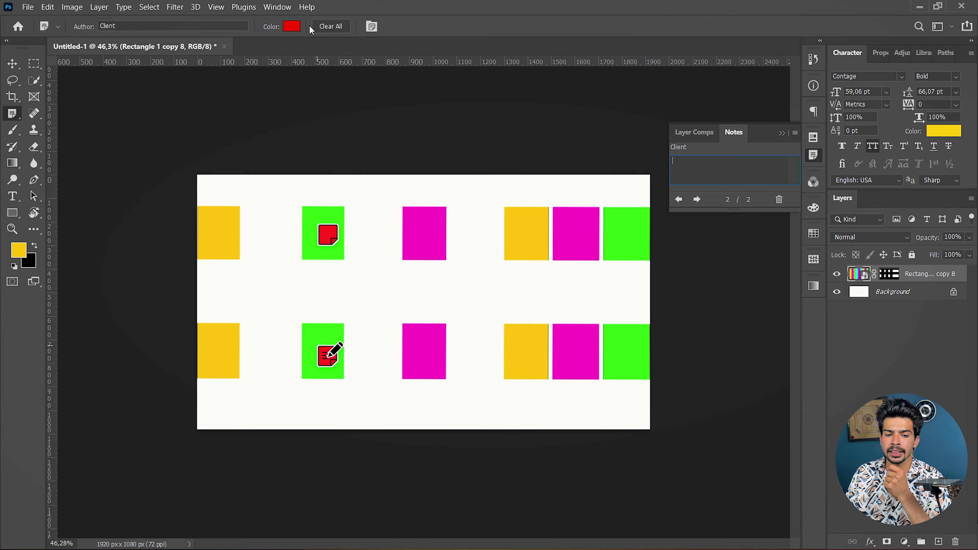
click(291, 26)
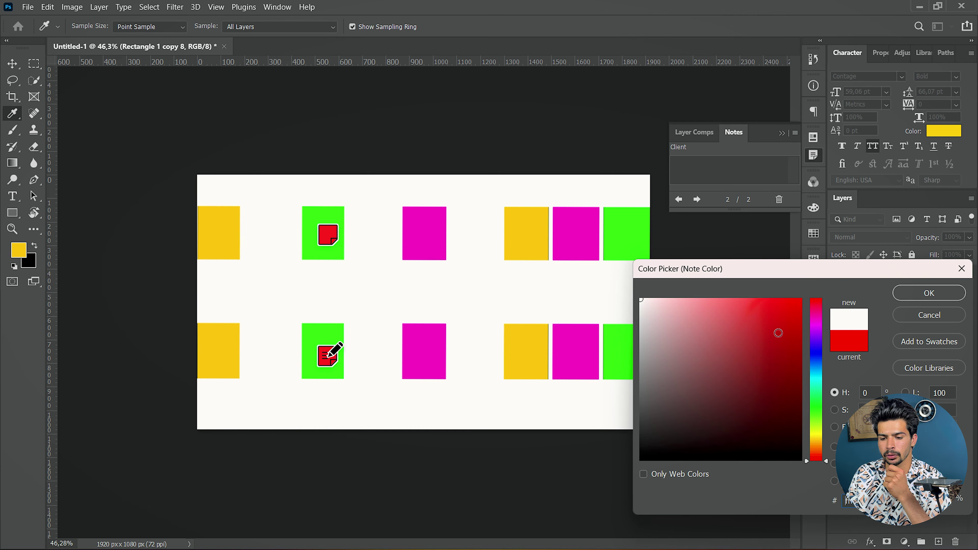
click(818, 333)
click(928, 293)
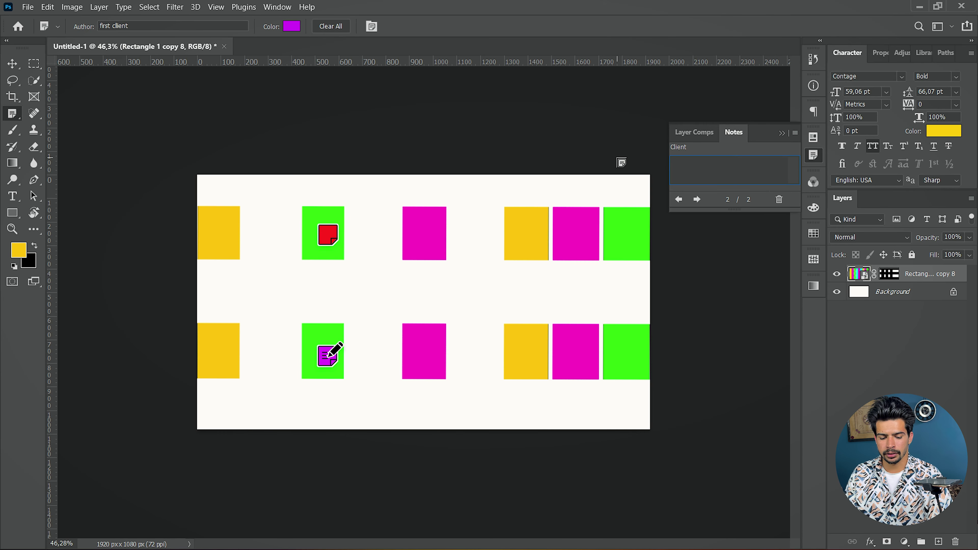
text(hdfahkdbflkjadbl)
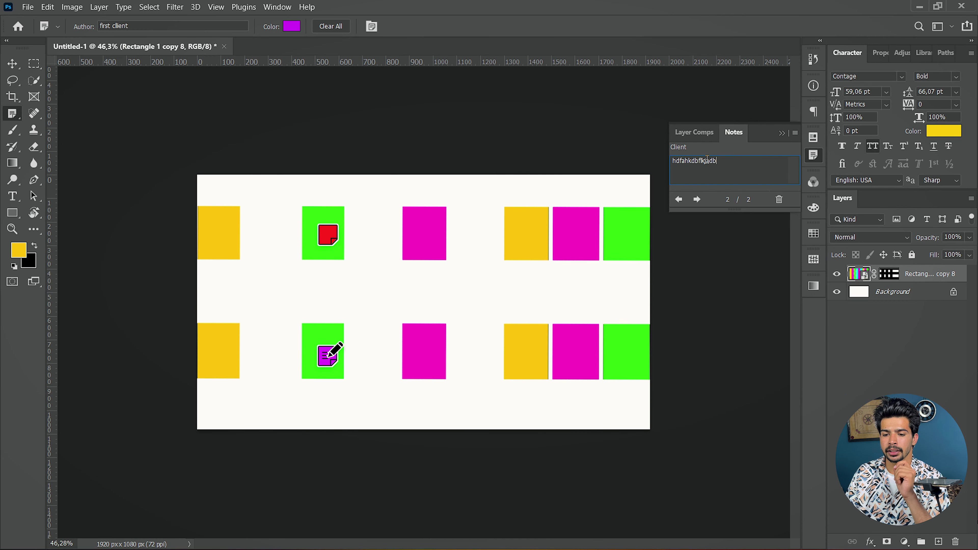
Step: Switch to the first note and back, and delete the purple note on the lower green rectangle
click(679, 200)
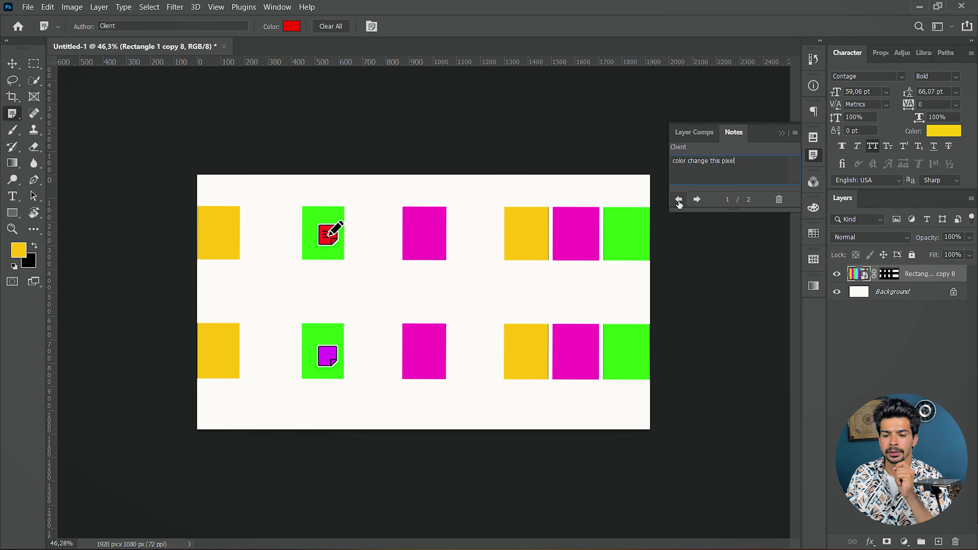
click(697, 200)
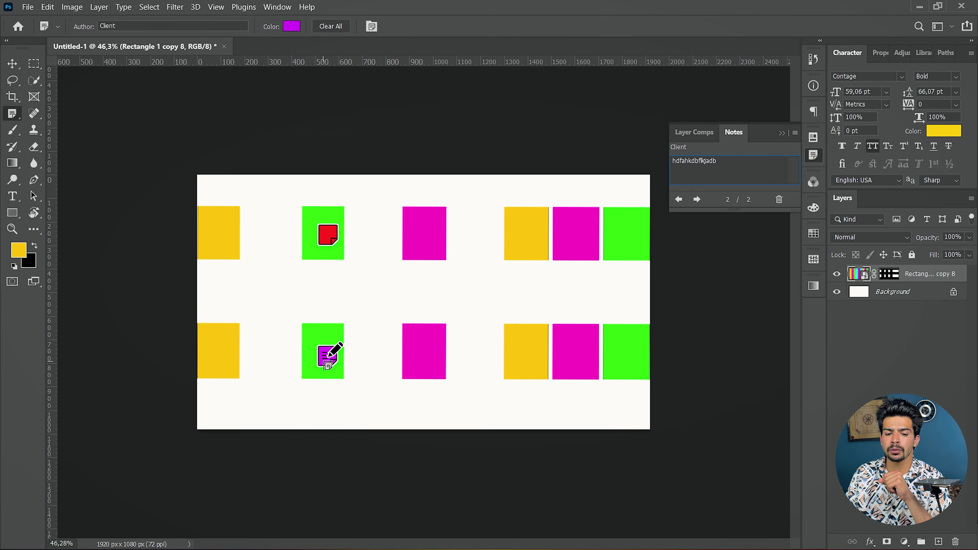
click(779, 199)
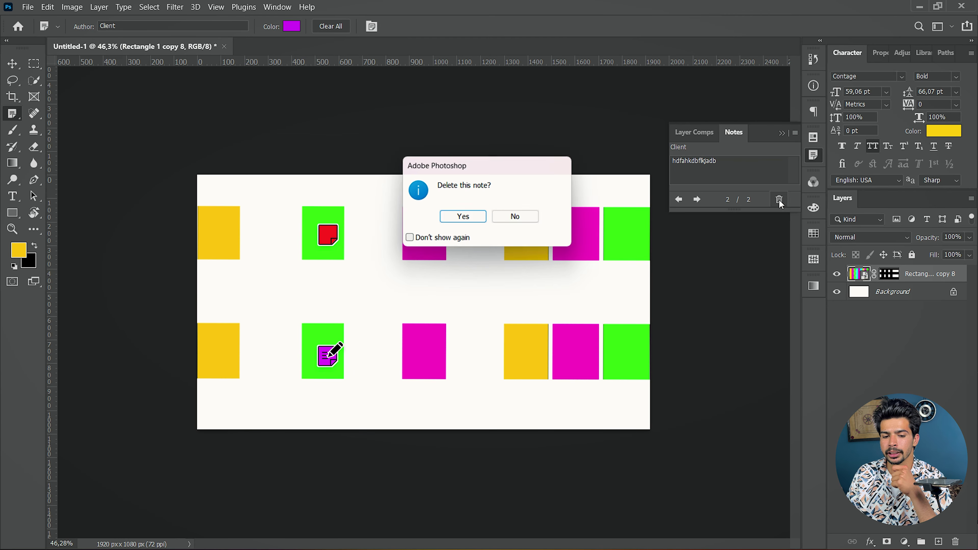
click(462, 218)
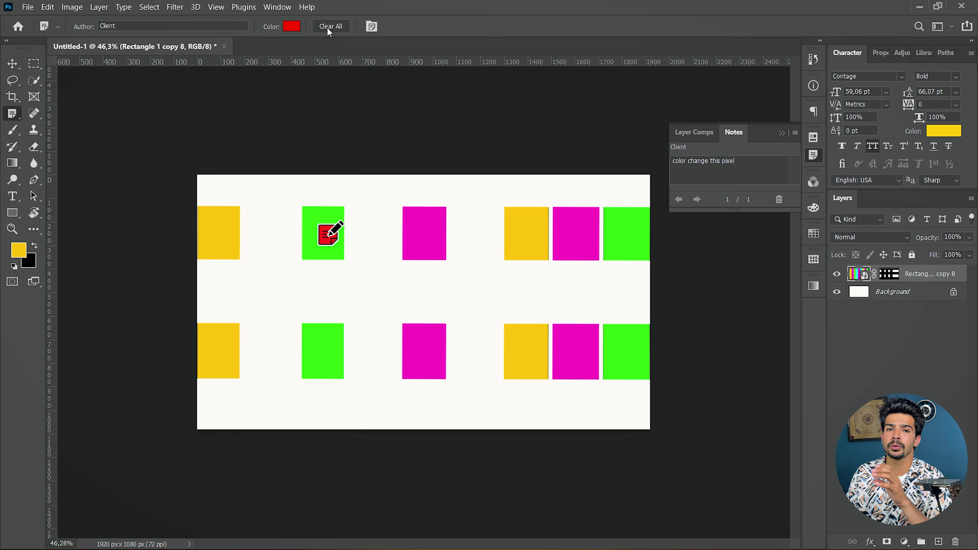
Step: Place six empty notes on the upper magenta, both inner yellow, lower magenta and lower green rectangles and the white area, and delete all notes
click(423, 228)
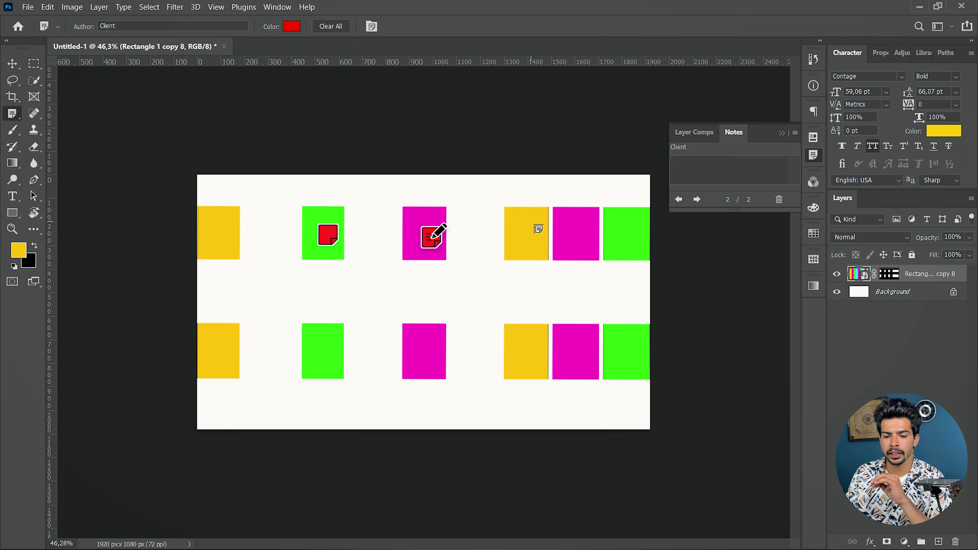
click(531, 224)
click(521, 325)
click(408, 344)
click(313, 339)
click(255, 272)
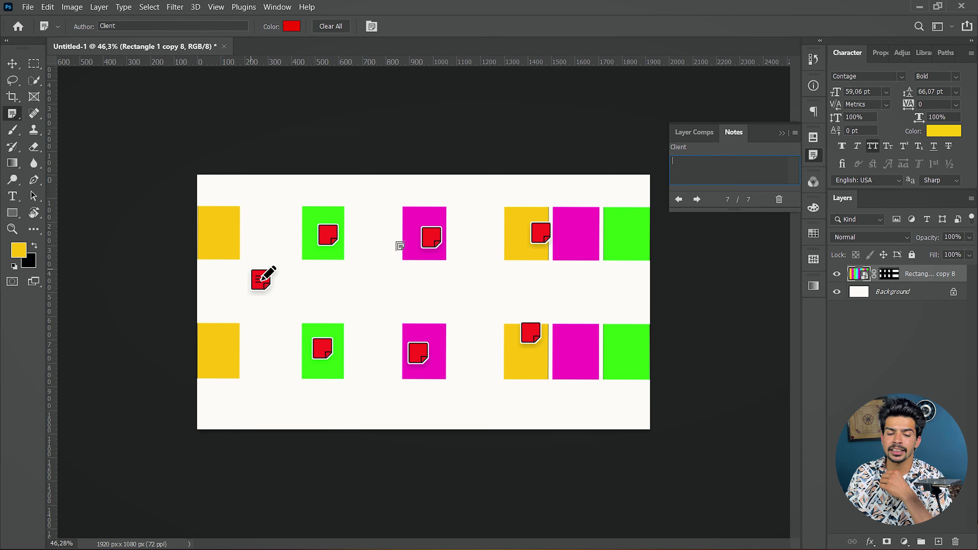
click(333, 25)
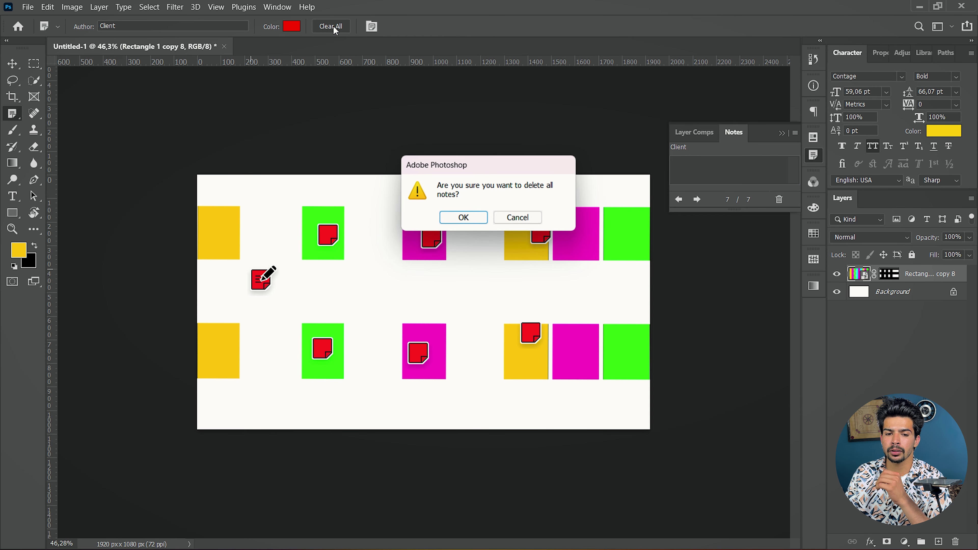
click(469, 218)
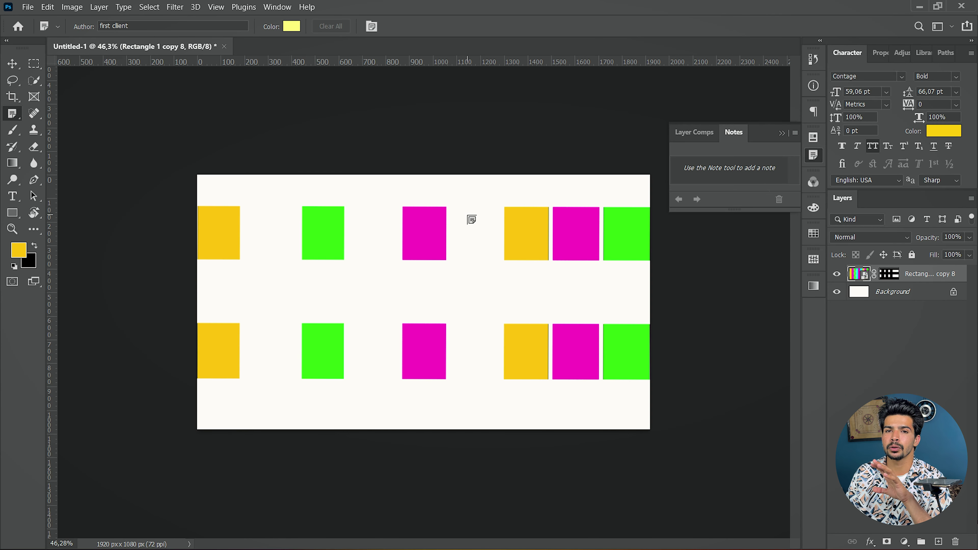
Step: Number the first four upper-row rectangles 1 to 4 with the Count tool: yellow, green, magenta and yellow
right_click(12, 115)
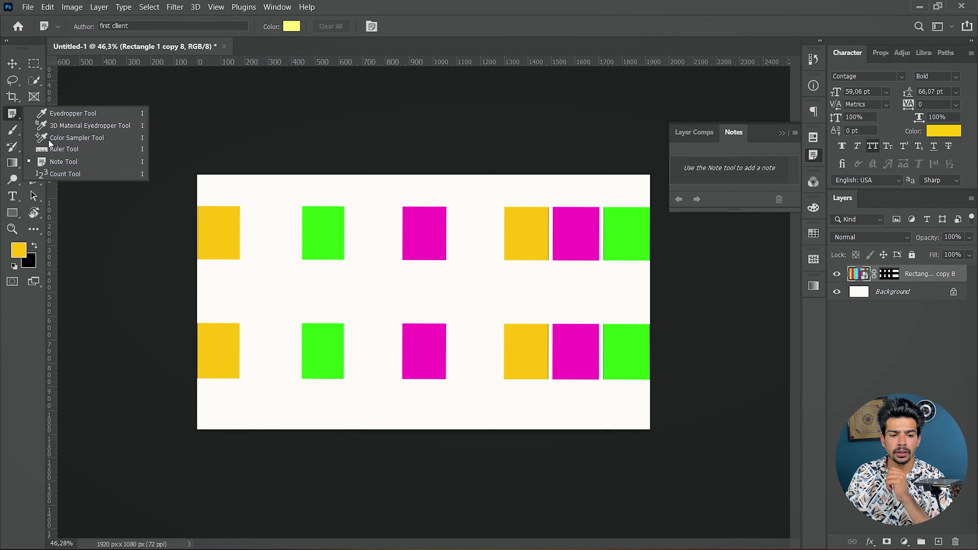
click(72, 173)
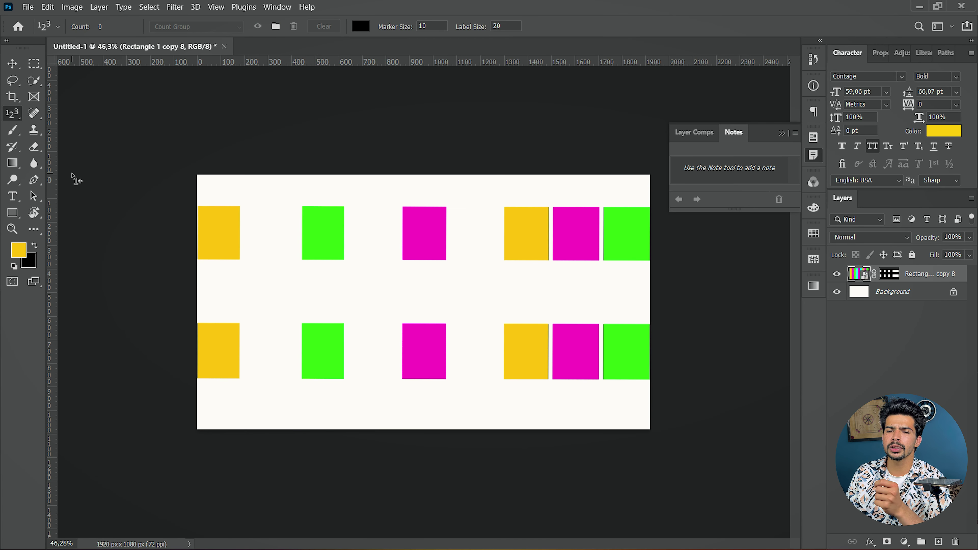
click(213, 232)
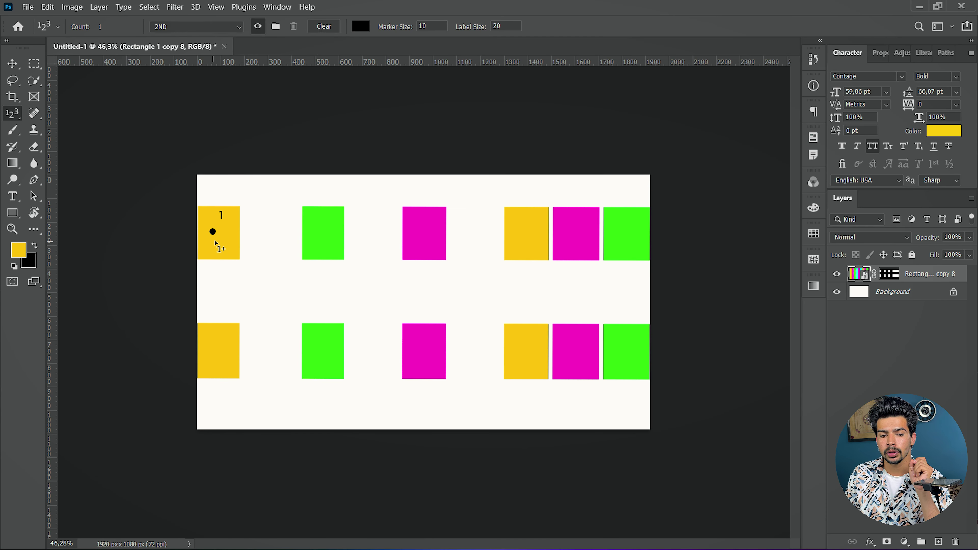
click(321, 236)
click(423, 234)
click(519, 234)
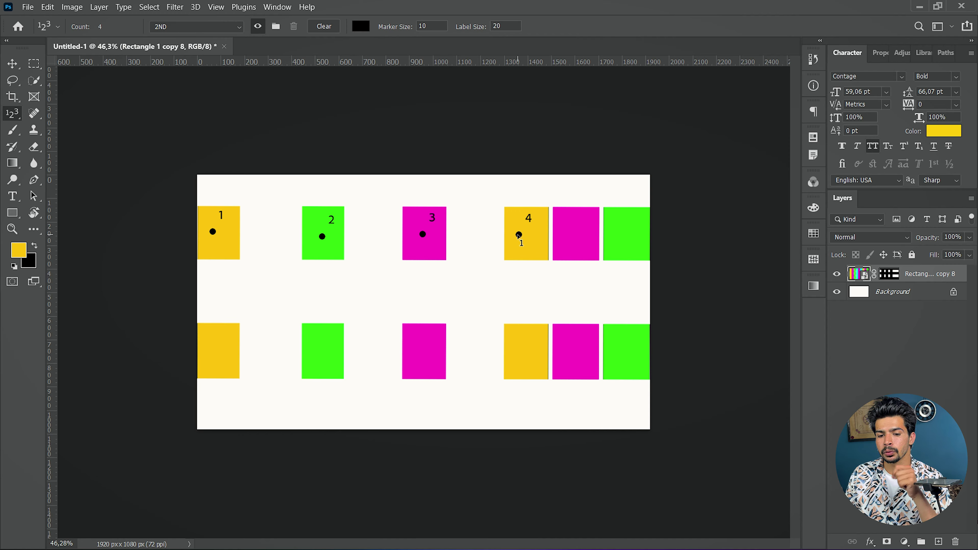
Step: Set the count markers' color to a very dark red
click(362, 29)
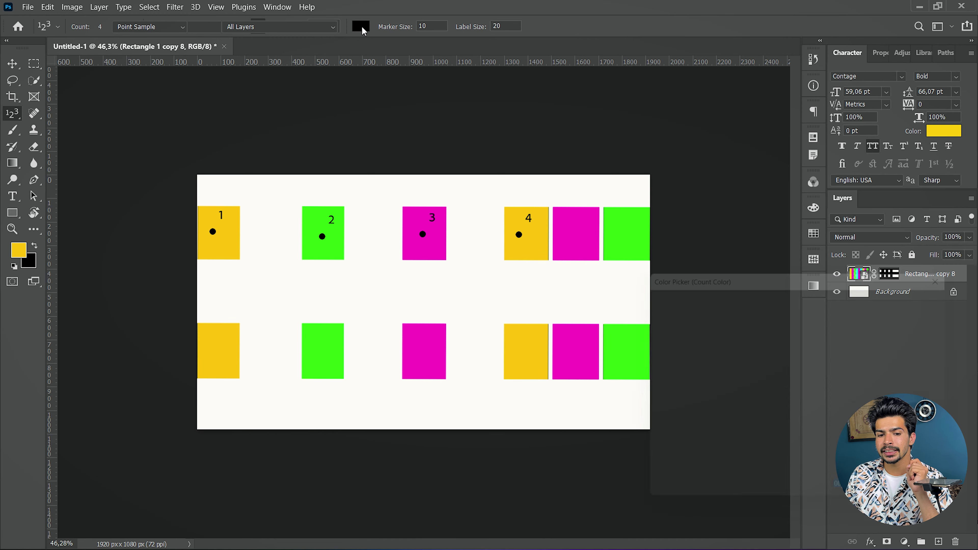
mouse_move(790, 380)
mouse_down()
mouse_move(803, 353)
mouse_move(800, 300)
mouse_up()
mouse_move(764, 416)
mouse_down()
mouse_move(802, 428)
mouse_move(799, 419)
mouse_up()
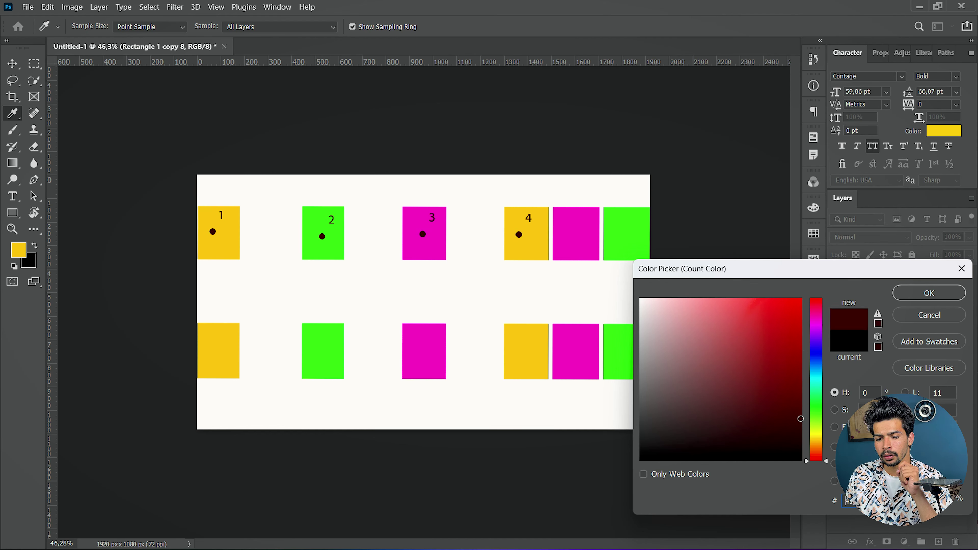
click(928, 293)
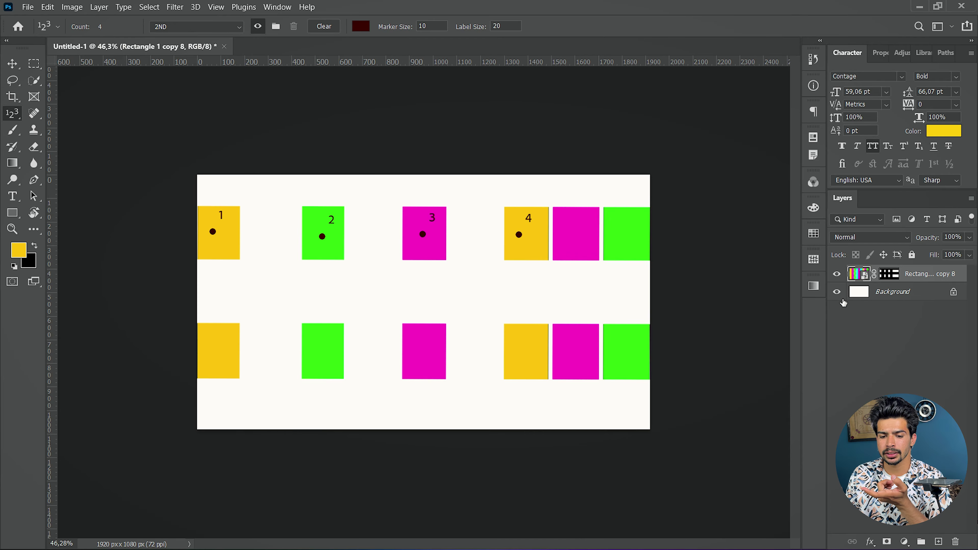
Step: Rename the current count group as "first"
click(171, 28)
click(171, 28)
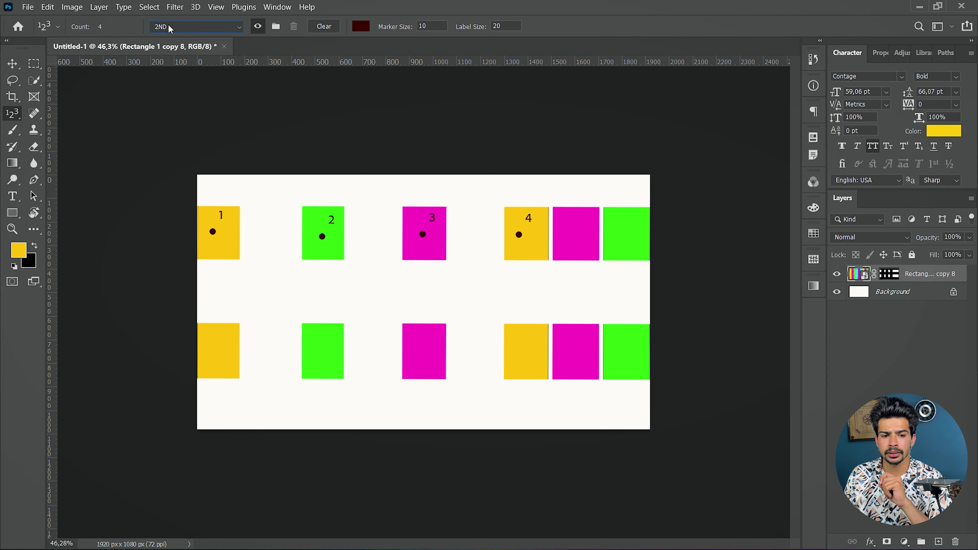
click(171, 28)
click(165, 40)
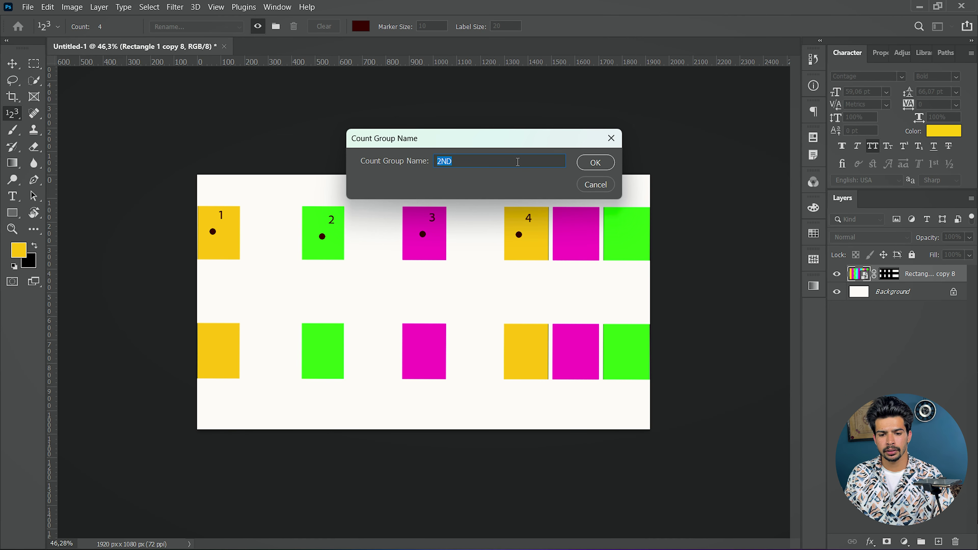
text(first)
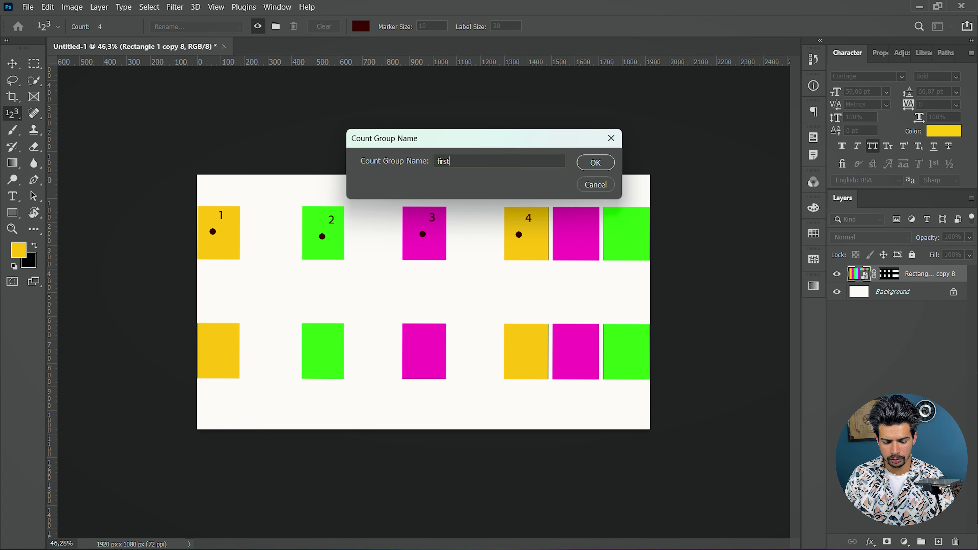
key(Return)
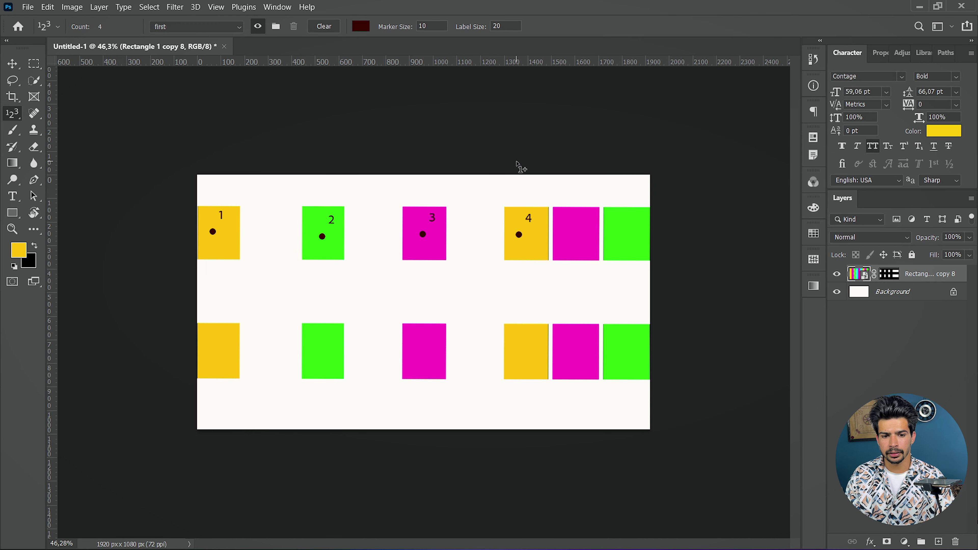
Step: Create a new count group named "Second"
click(276, 27)
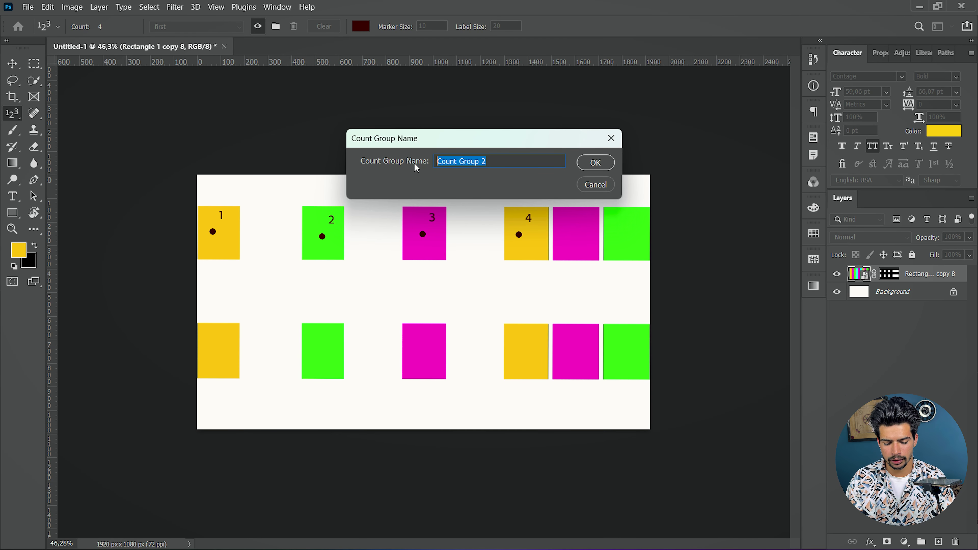
text(Secon)
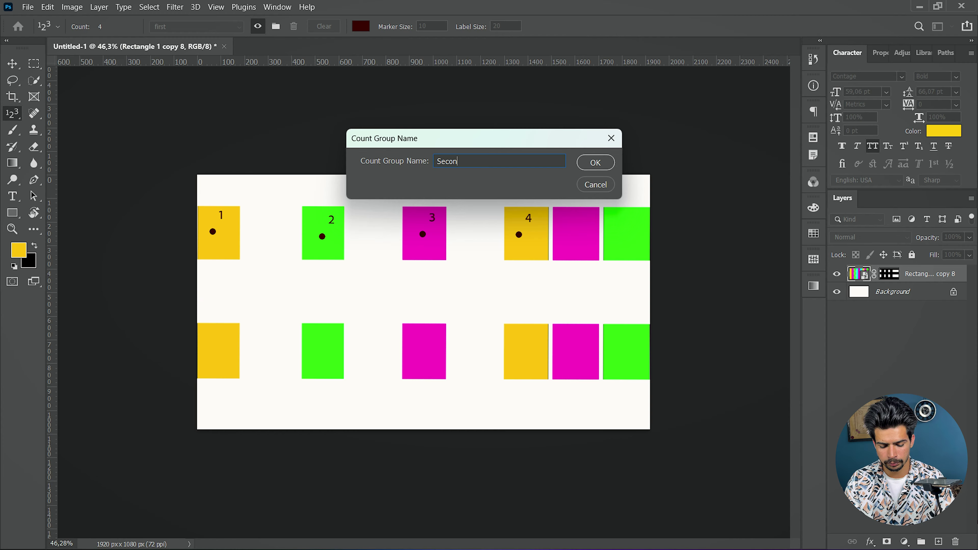
text(d)
key(Return)
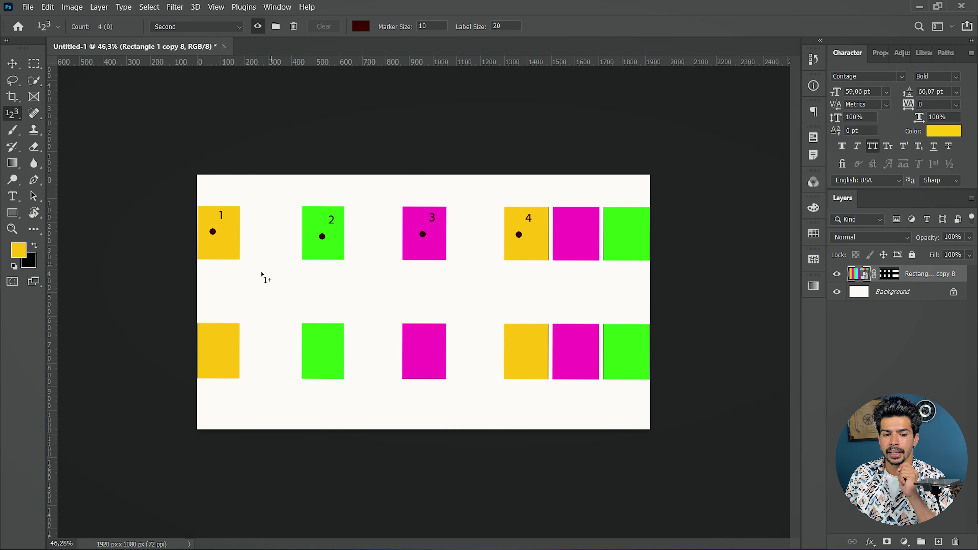
Step: Place four count markers in a row across the white band between the two rows of rectangles
click(213, 286)
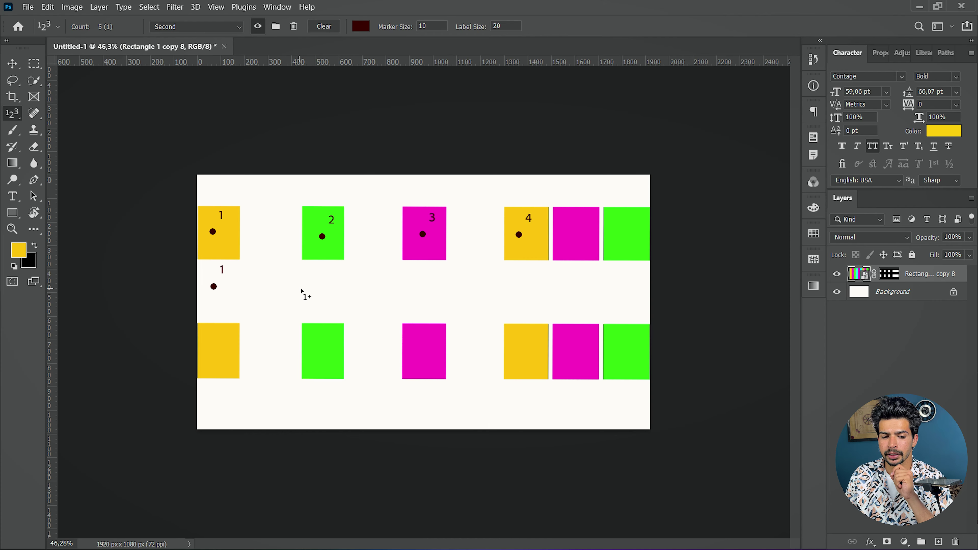
click(303, 285)
click(387, 279)
click(475, 286)
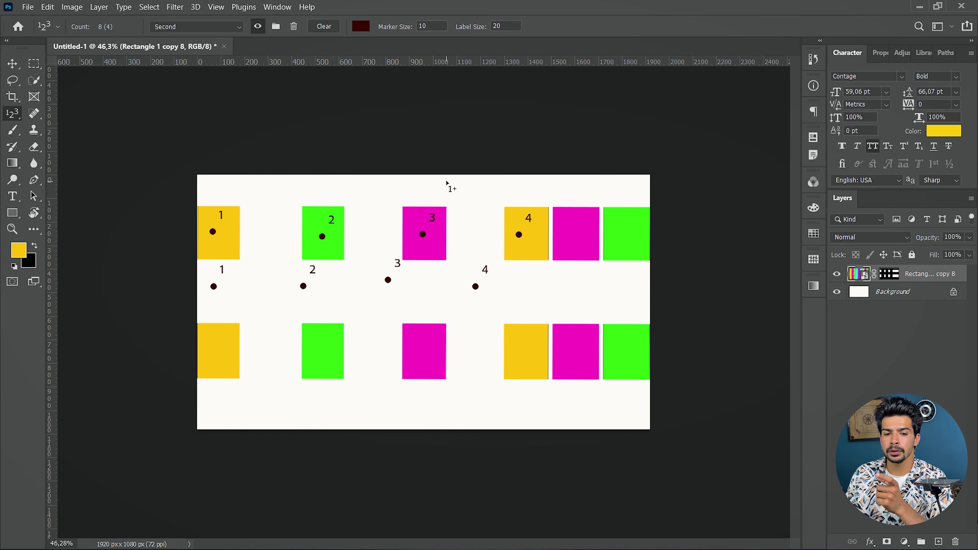
Step: Set the color of the Second group's count markers to bright red
click(361, 26)
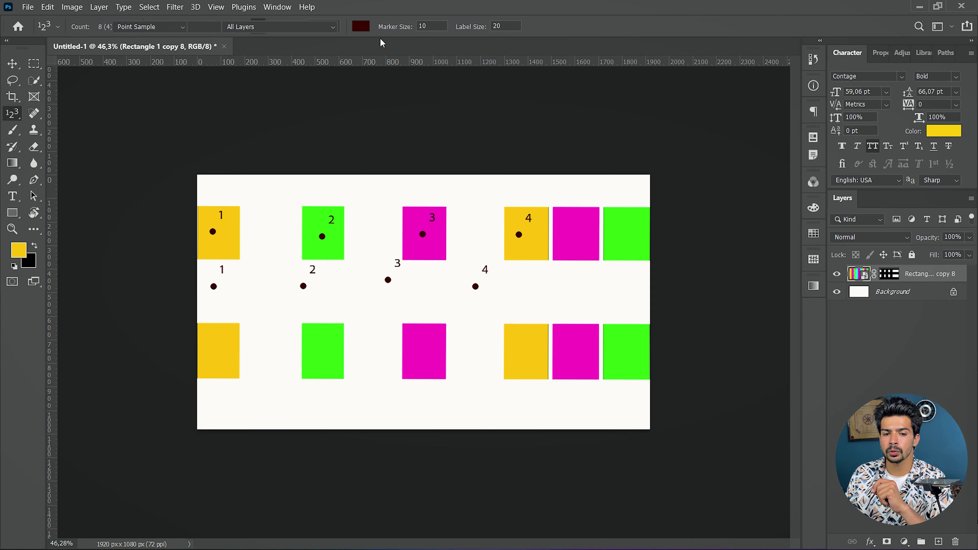
click(801, 300)
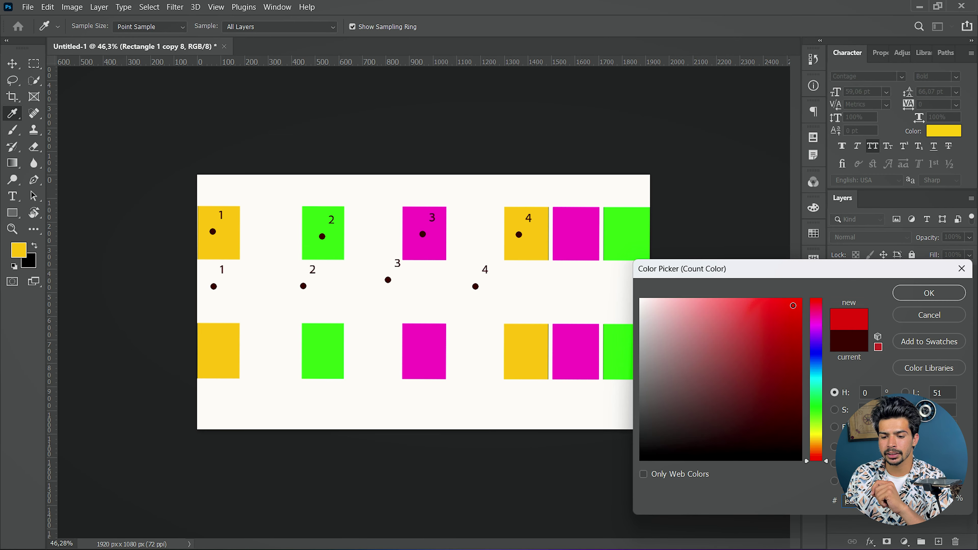
click(910, 294)
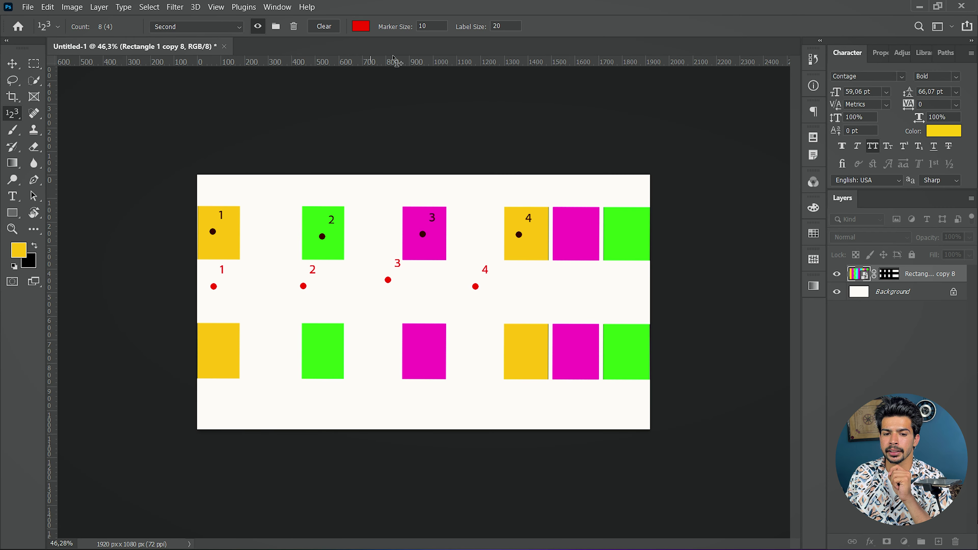
Step: Try to set the Second group's marker size to 20
click(390, 26)
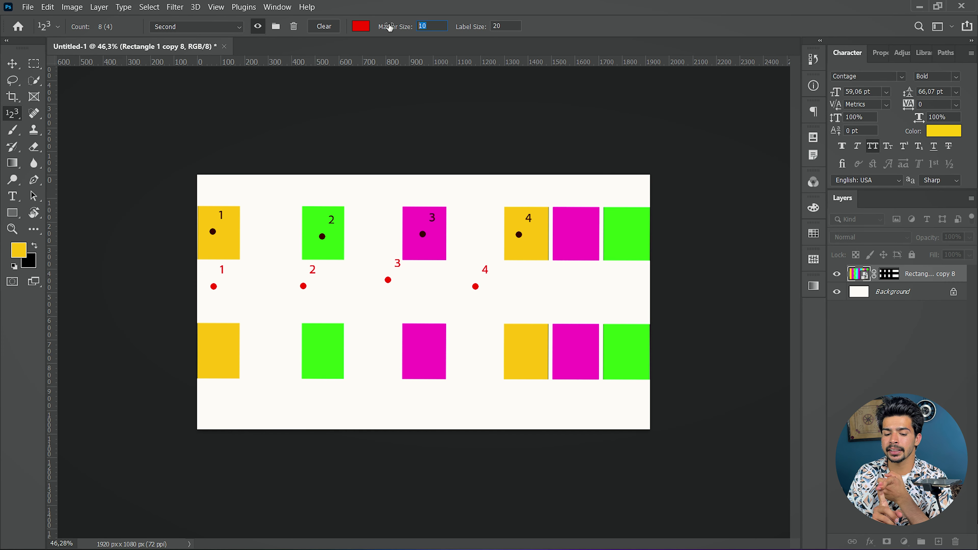
text(20)
key(Return)
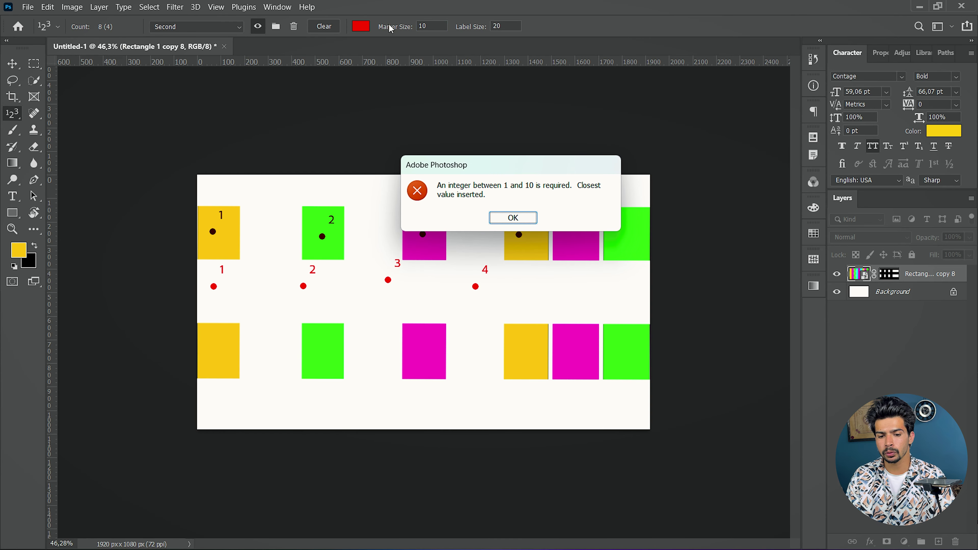
click(510, 217)
Step: Set the Second group's marker size to 2 and its label size to 10
click(430, 25)
double_click(431, 28)
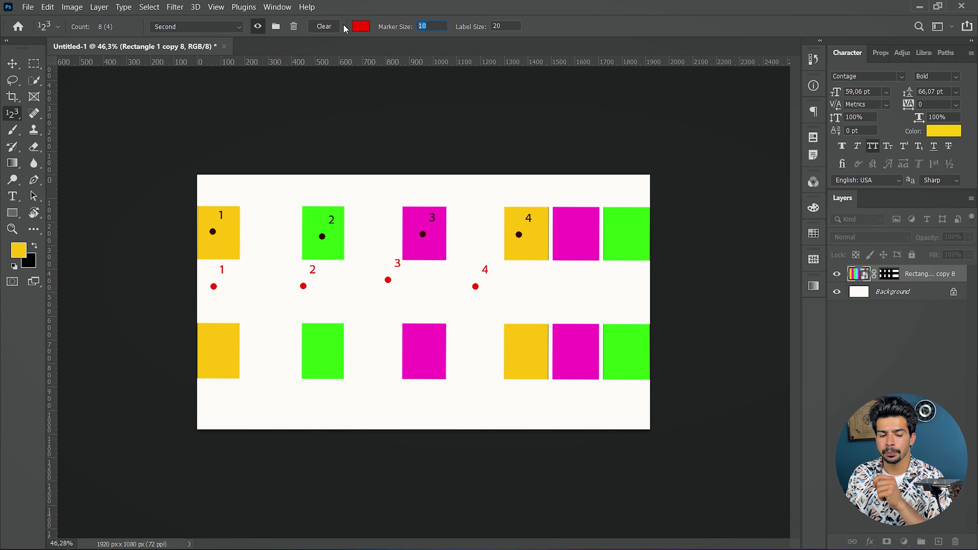
text(2)
key(Return)
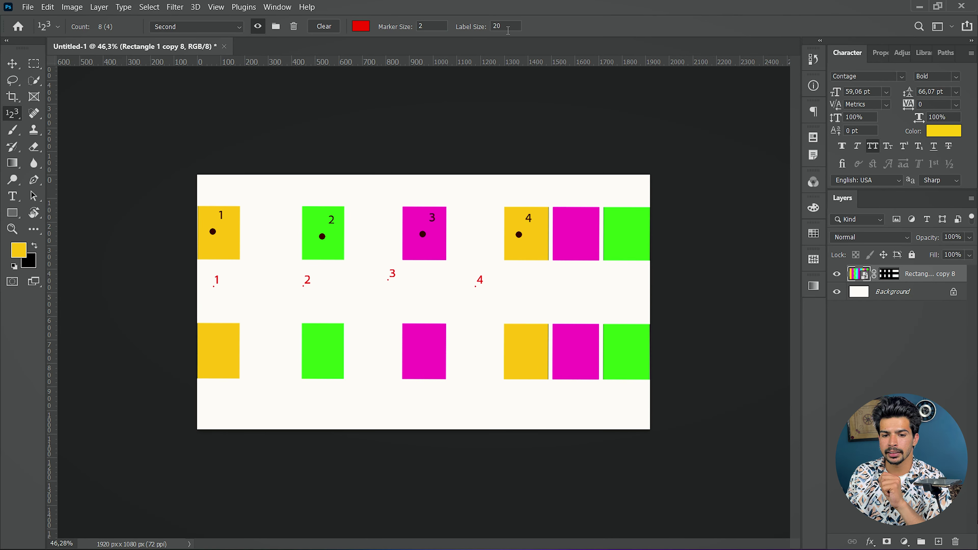
drag(479, 34, 476, 30)
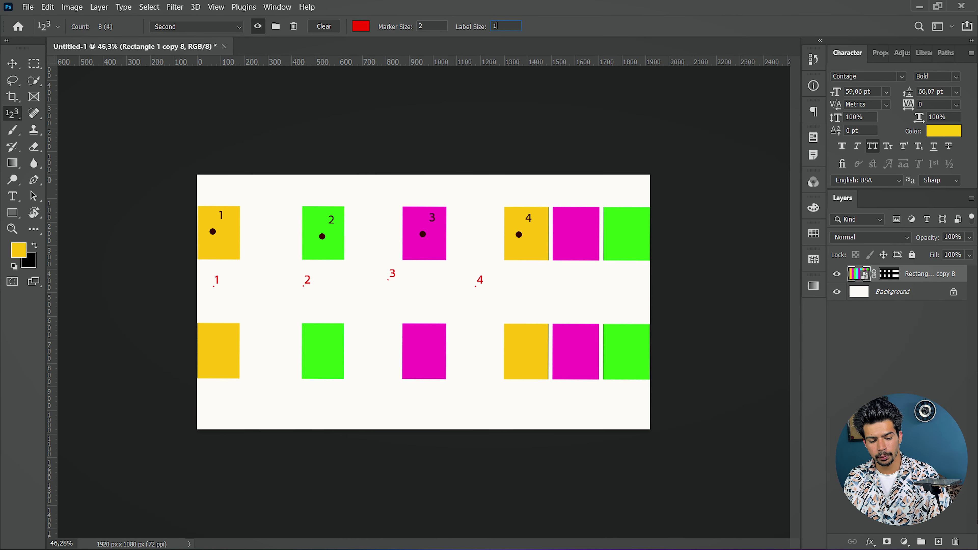
text(0)
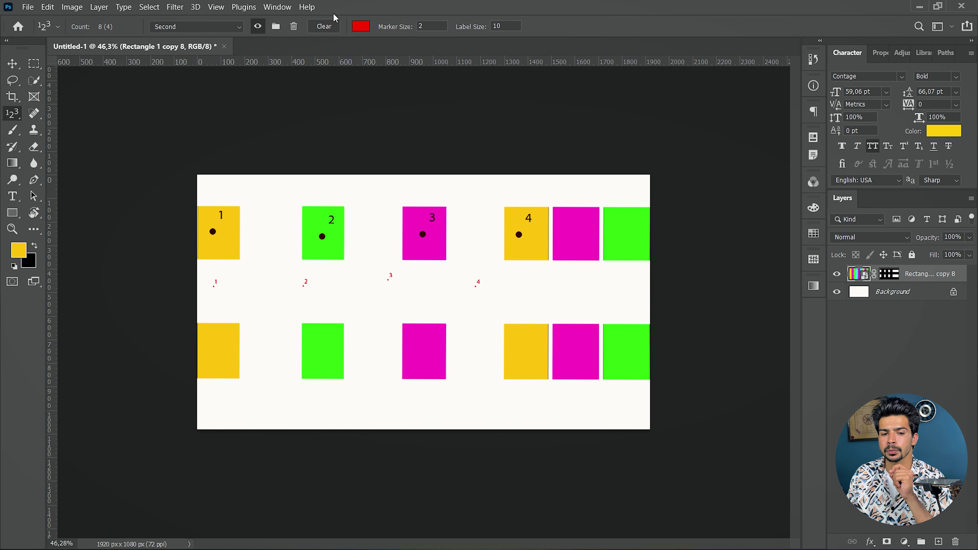
Step: Clear all count markers of the Second group and open the list of count groups
click(323, 26)
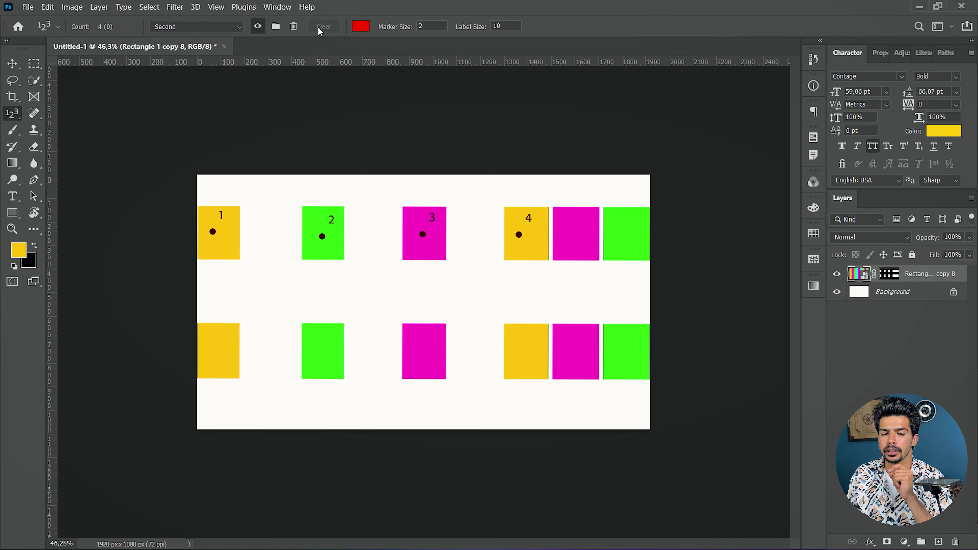
click(231, 27)
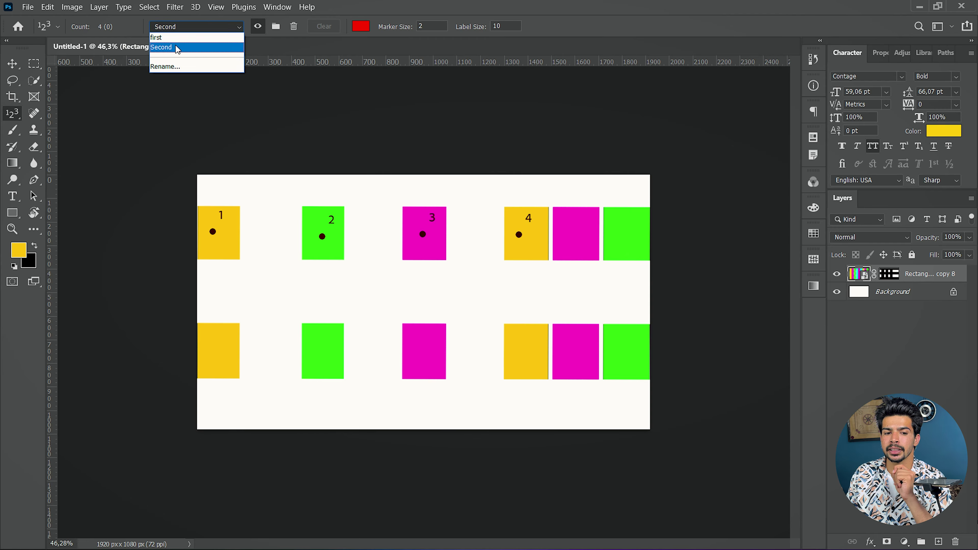